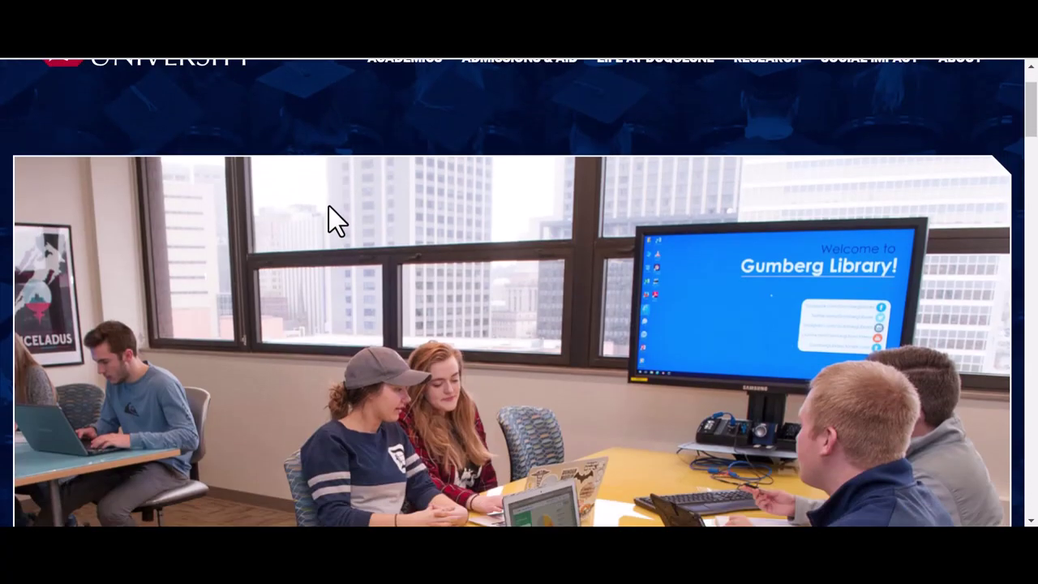
scroll(330, 211, down, 8)
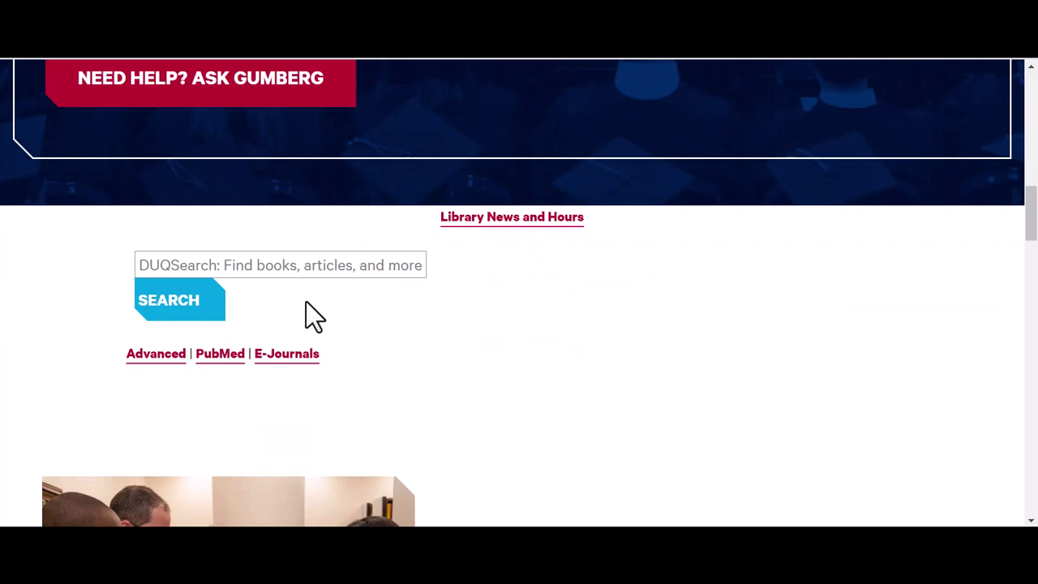
- Open PubMed from the link below the DUQSearch box on the Gumberg Library page
click(199, 358)
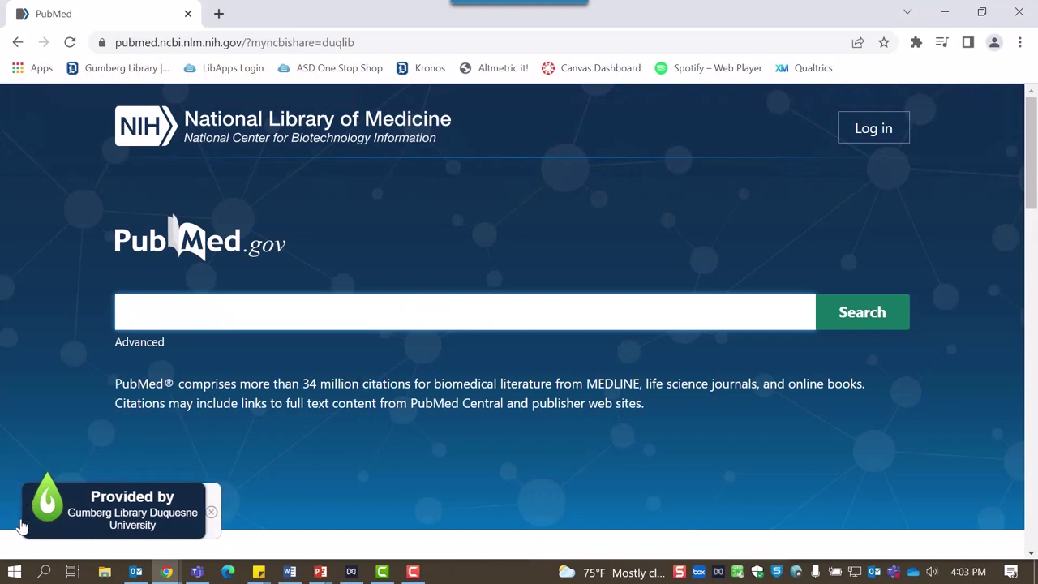
click(18, 44)
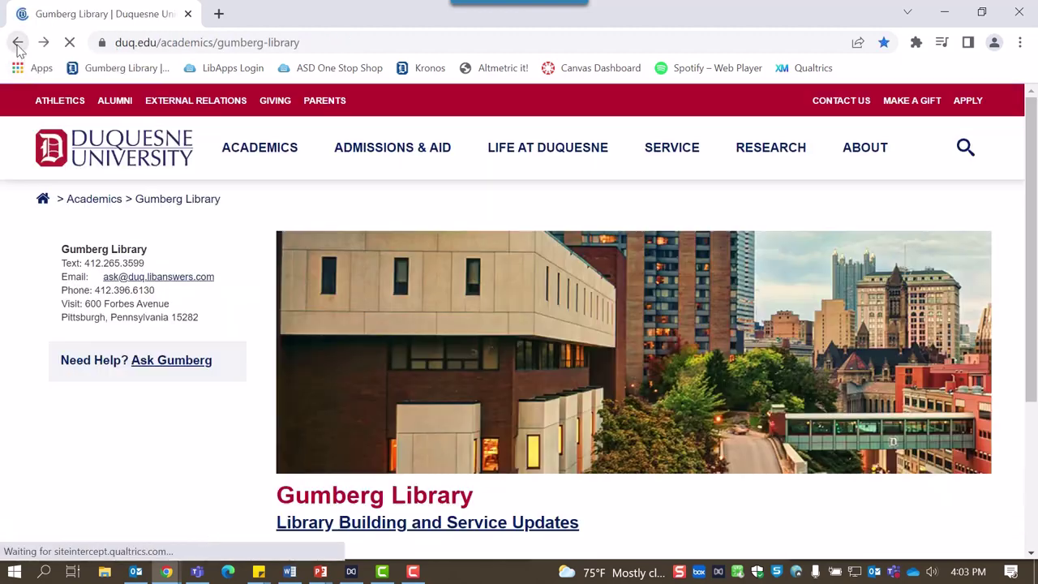
scroll(227, 476, down, 1)
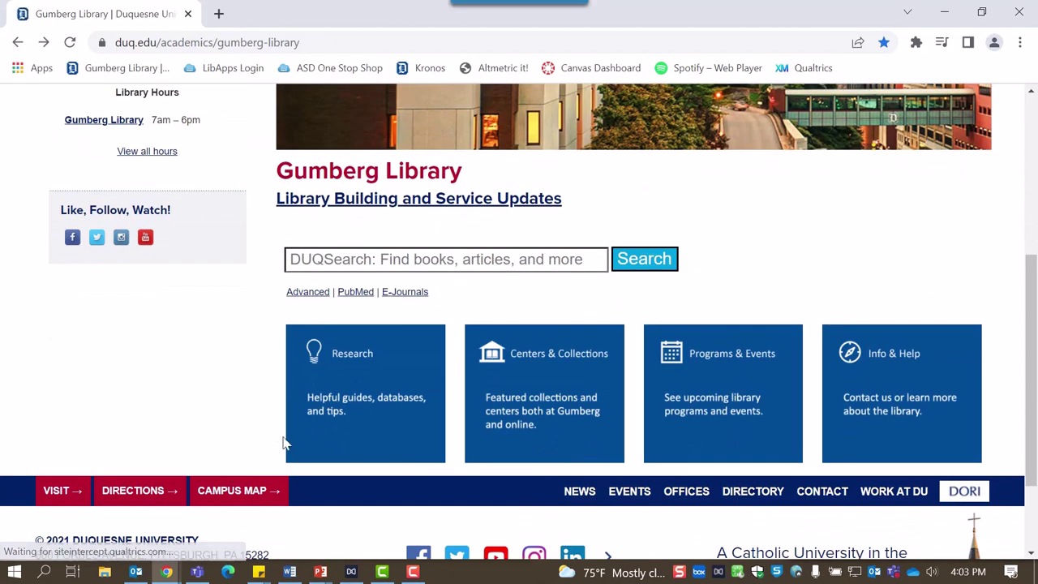
click(378, 413)
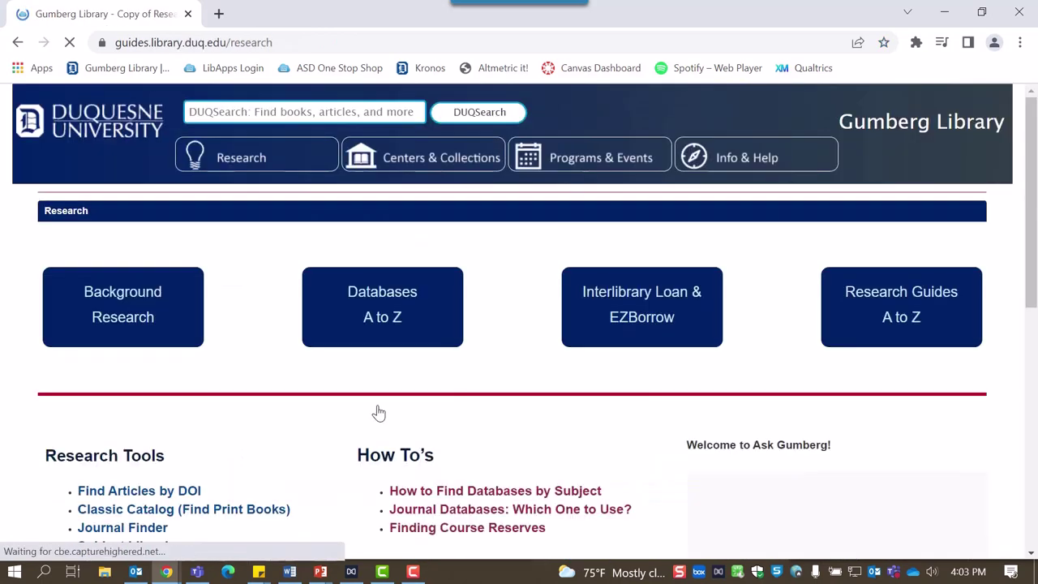
click(396, 319)
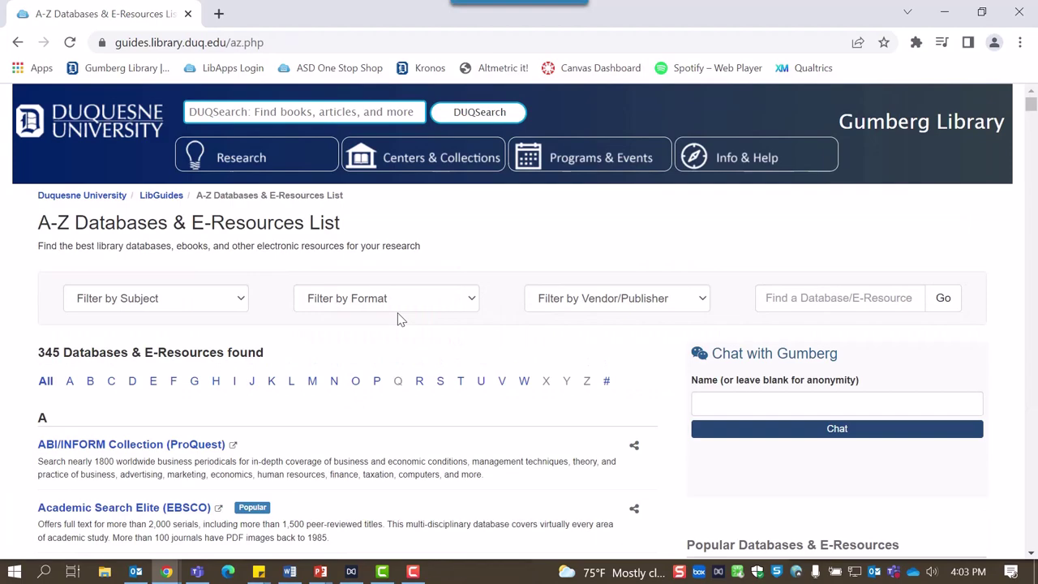
scroll(328, 334, down, 4)
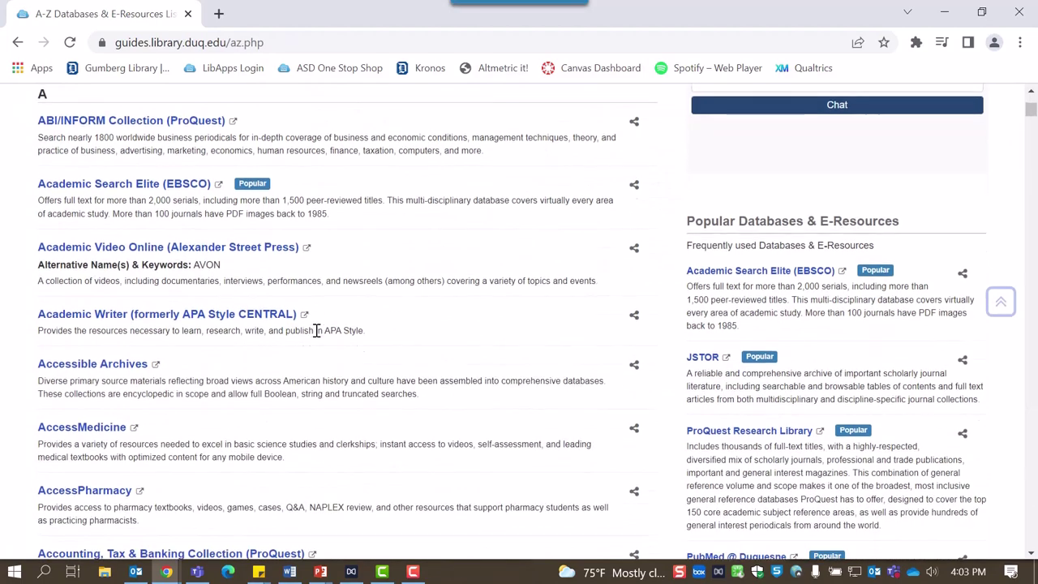
scroll(317, 331, up, 2)
scroll(312, 332, up, 1)
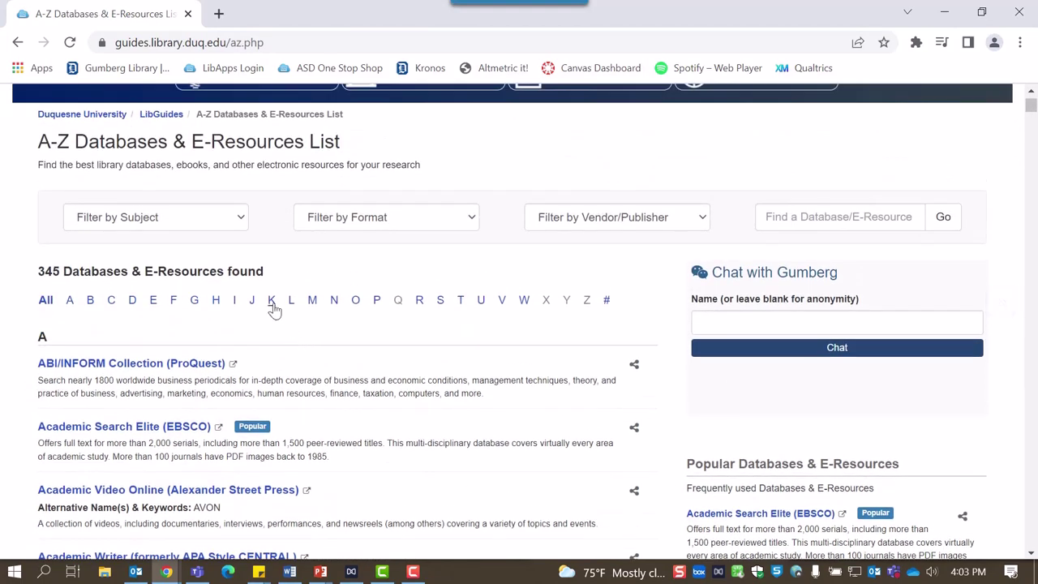
click(224, 227)
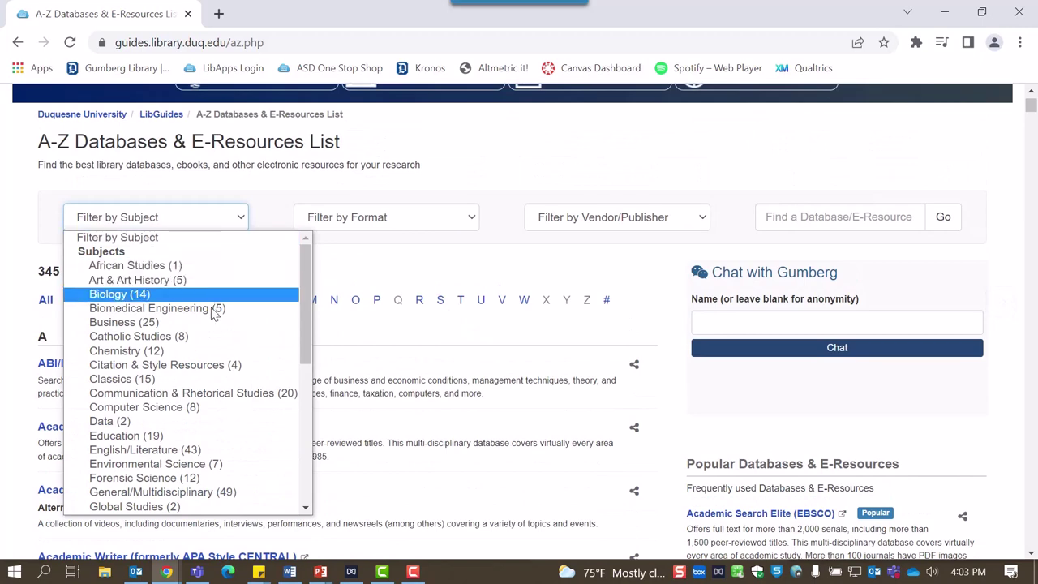
scroll(209, 300, down, 3)
click(196, 364)
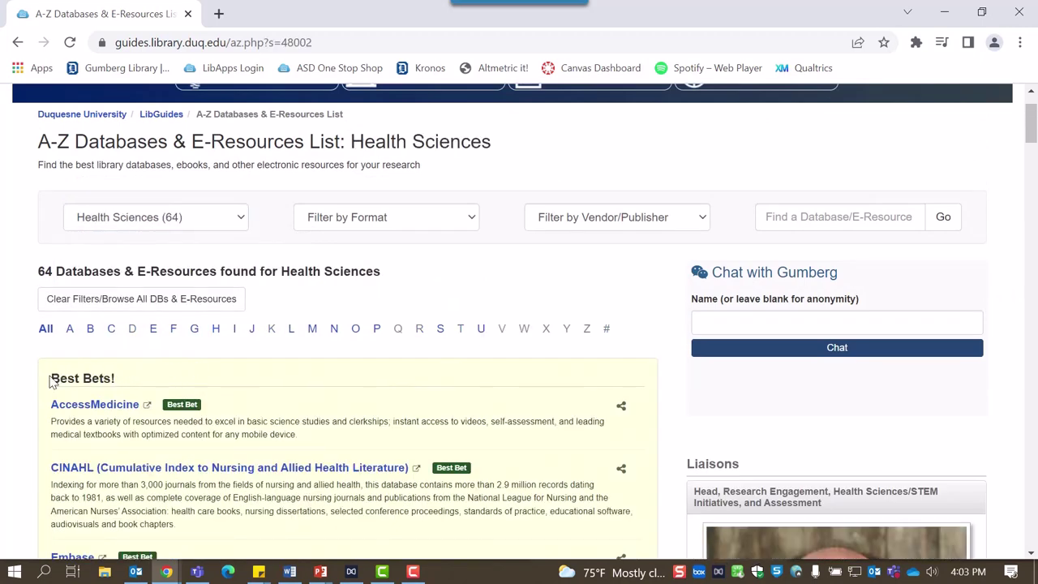
drag(51, 381, 118, 379)
click(125, 379)
scroll(128, 375, down, 3)
scroll(131, 371, down, 2)
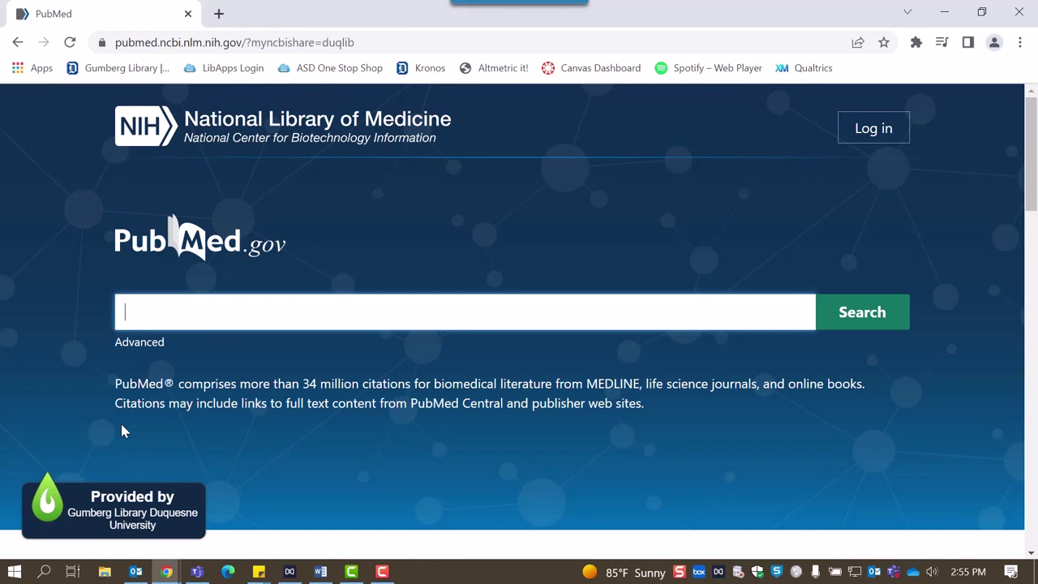
- Search PubMed for 'heart attack and depression', returning 7,703 results
text(heart attack)
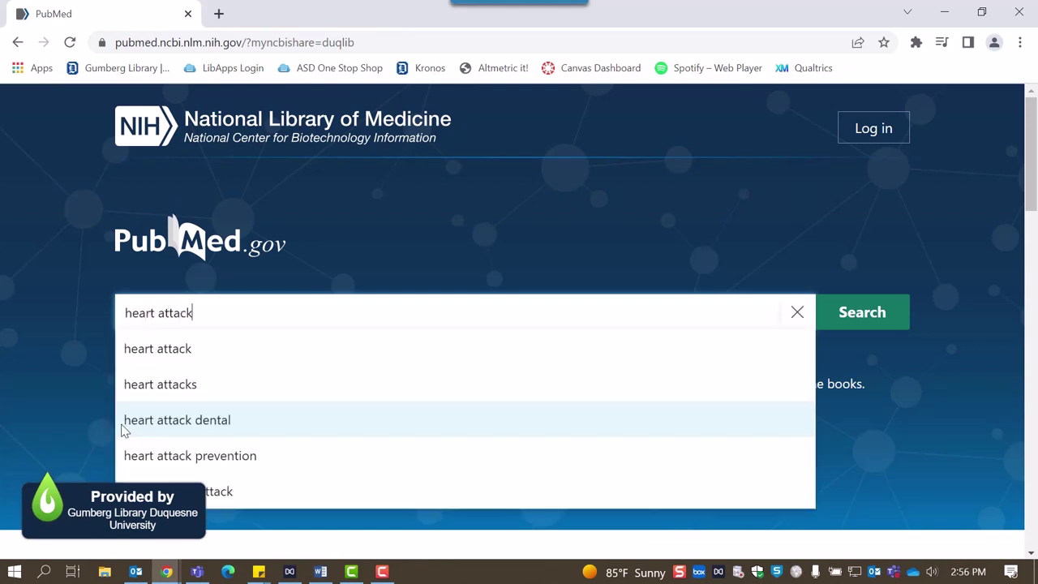
text( and depression)
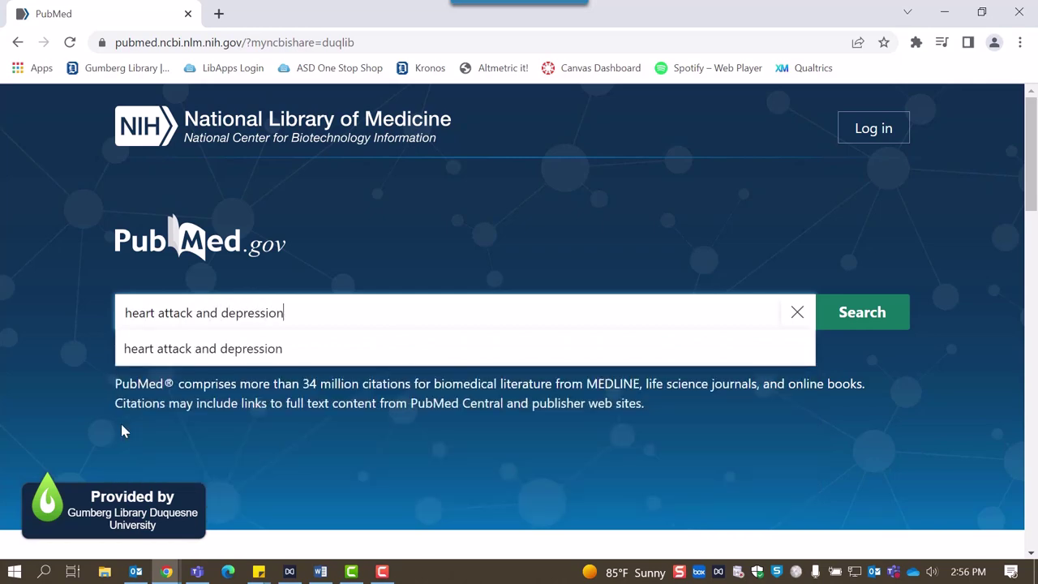
key(Return)
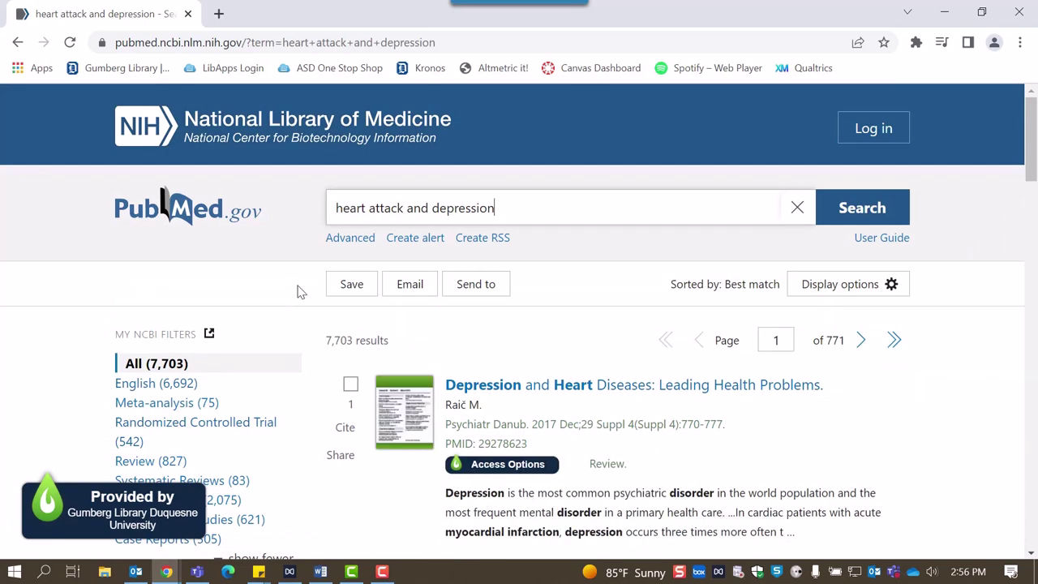
click(354, 240)
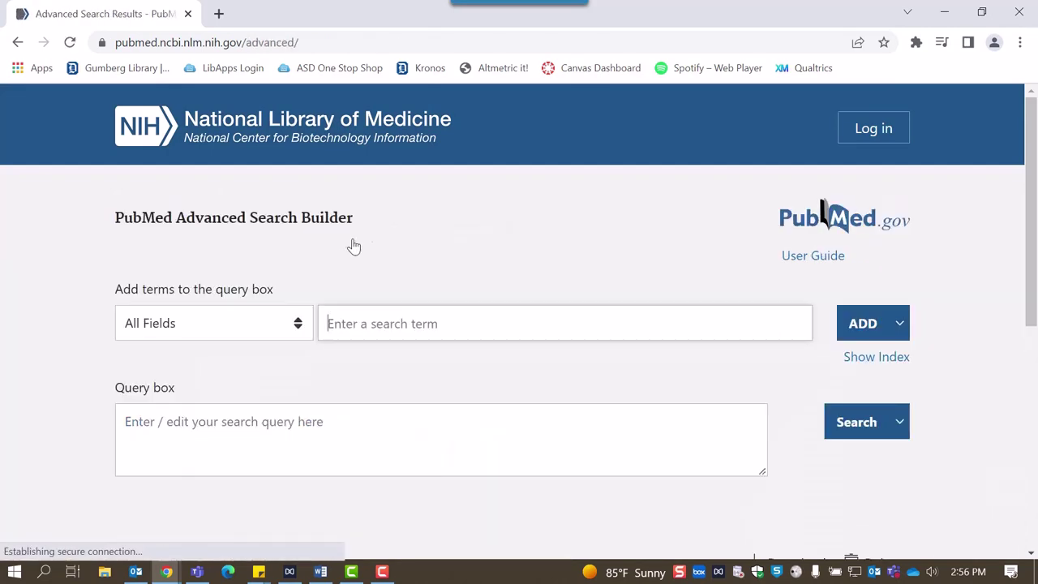
scroll(378, 243, down, 3)
scroll(381, 243, down, 1)
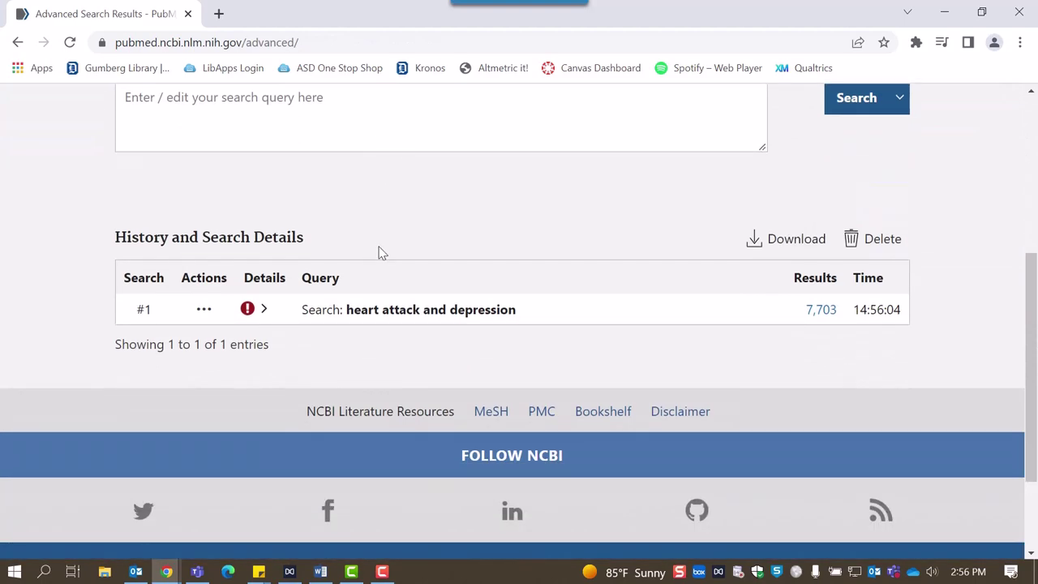
click(265, 311)
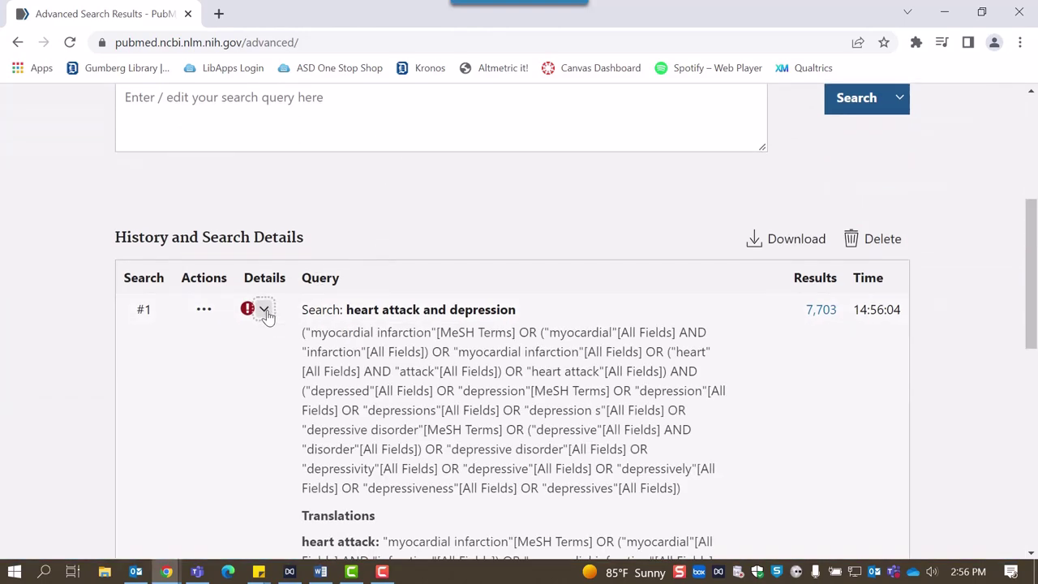
scroll(271, 332, down, 2)
scroll(271, 332, down, 2)
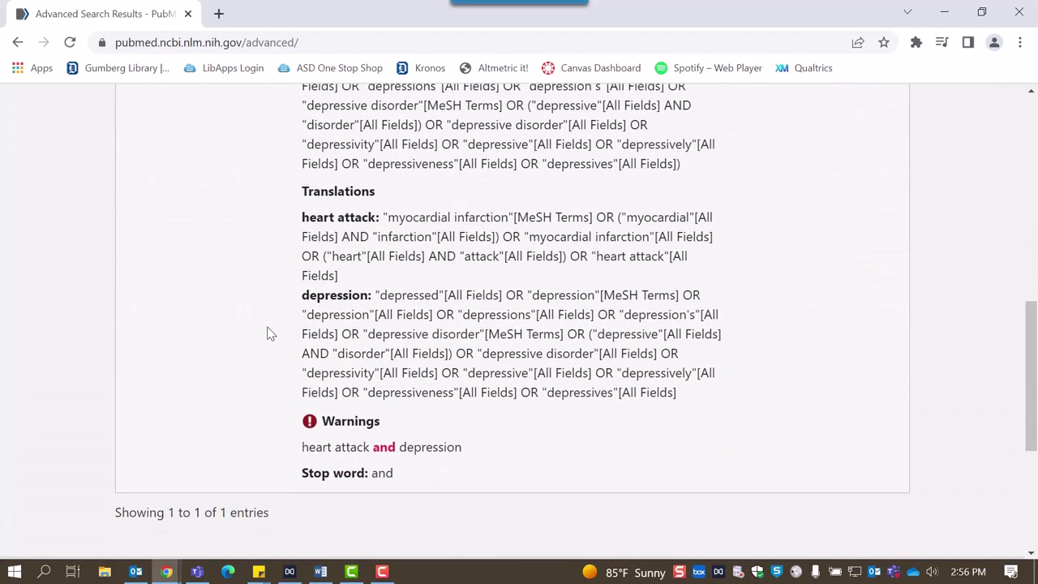
scroll(271, 332, up, 1)
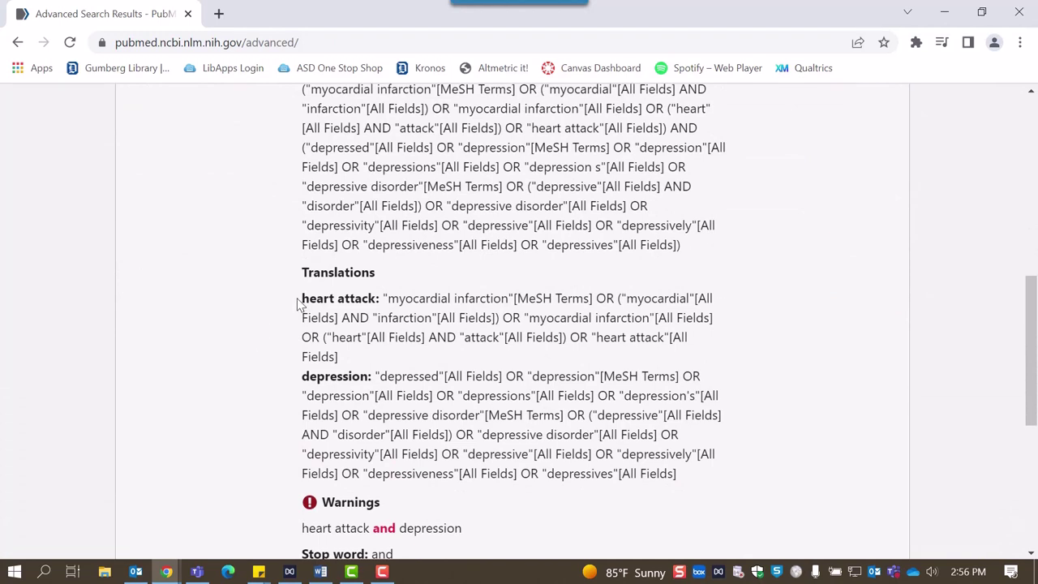
drag(300, 304, 512, 301)
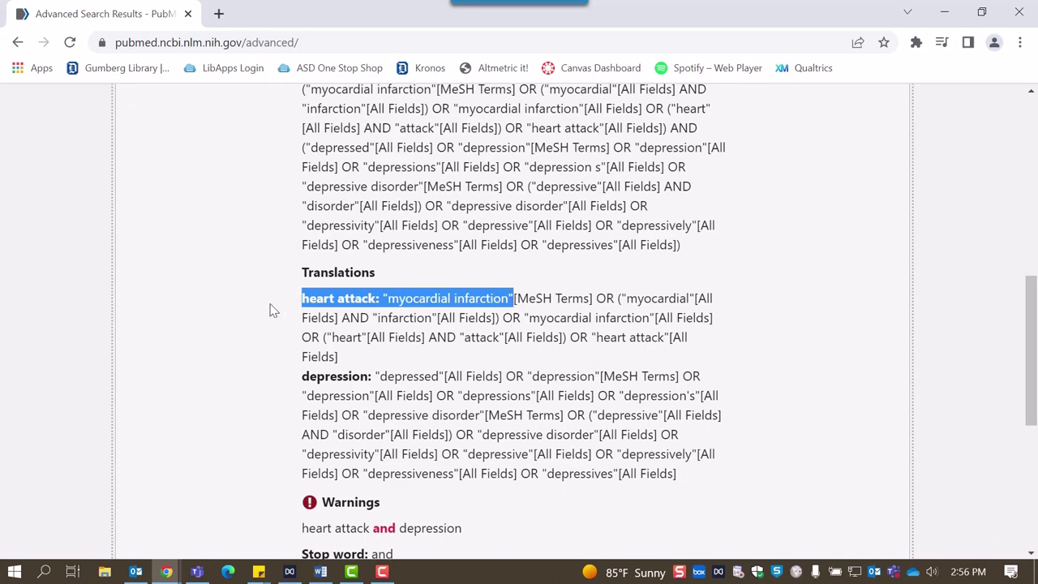
scroll(271, 310, up, 10)
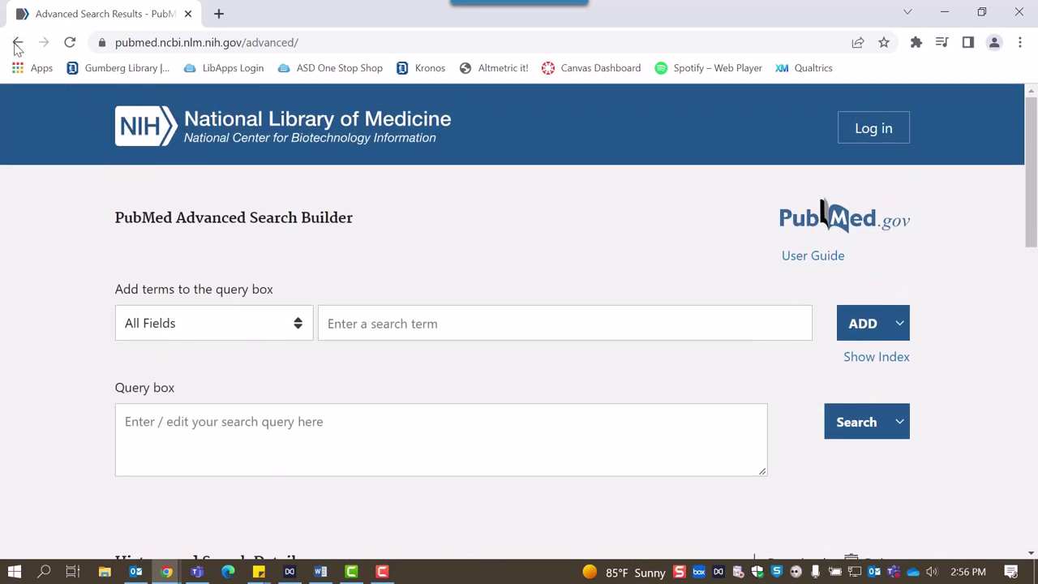
click(16, 45)
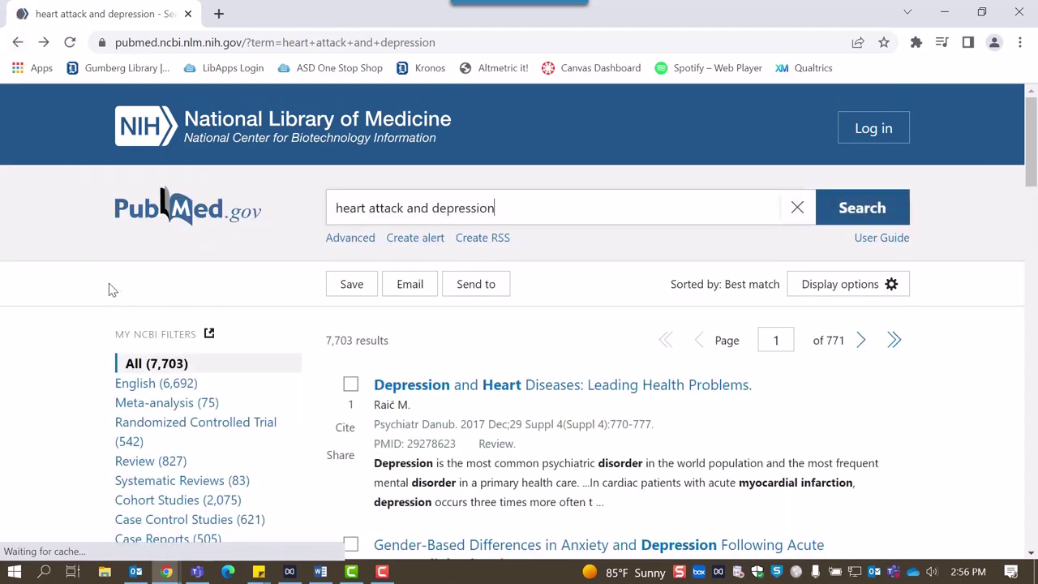
scroll(394, 340, down, 1)
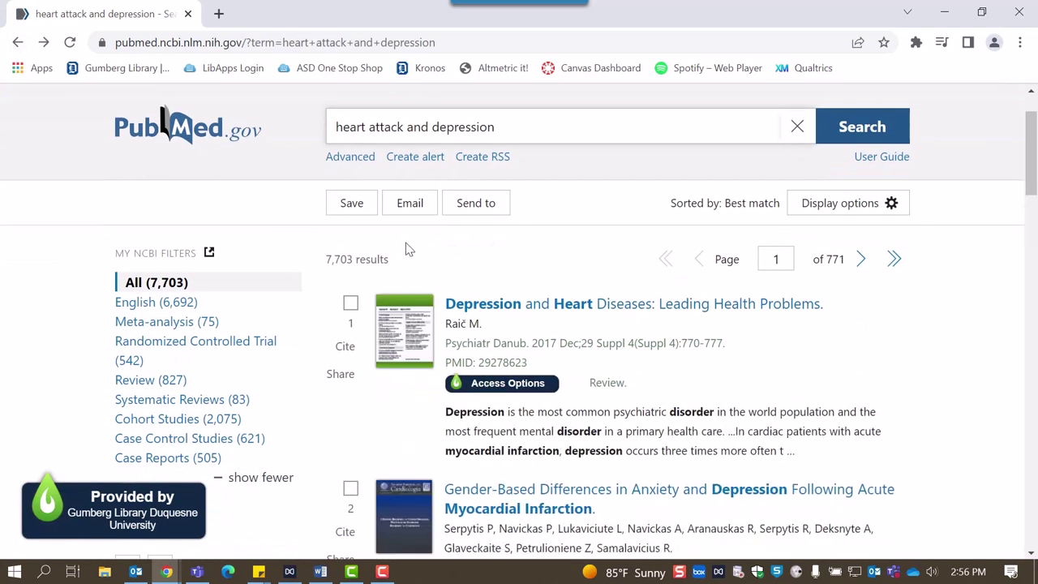
scroll(318, 248, down, 1)
drag(327, 177, 391, 193)
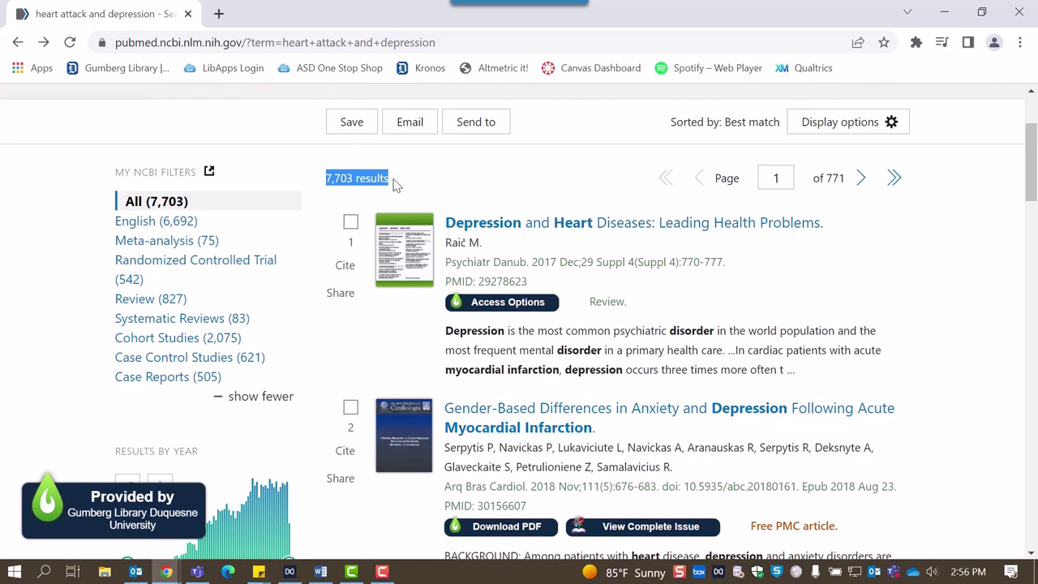
click(392, 184)
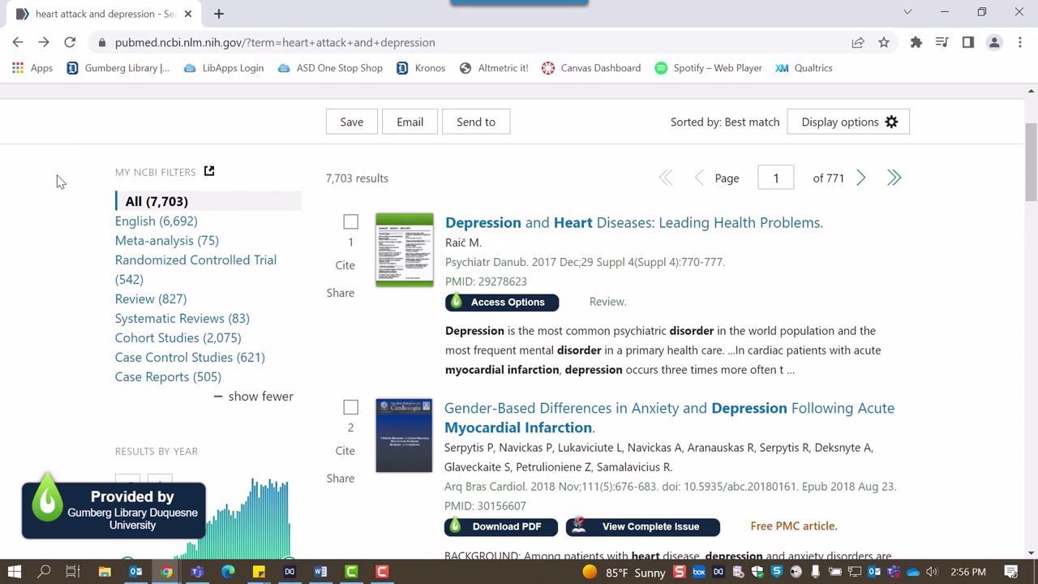
scroll(57, 182, down, 4)
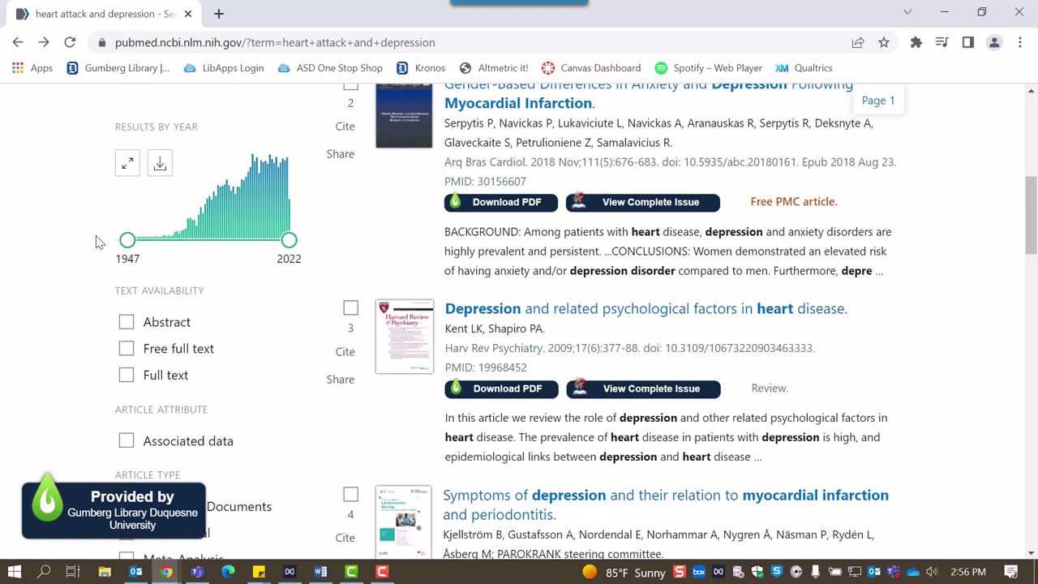
scroll(77, 242, down, 3)
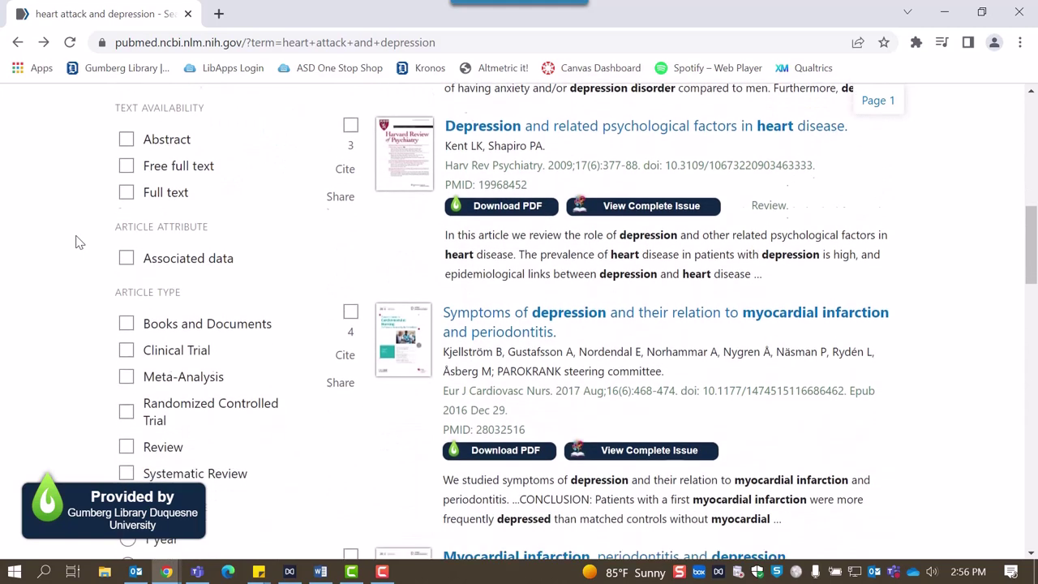
scroll(79, 242, down, 1)
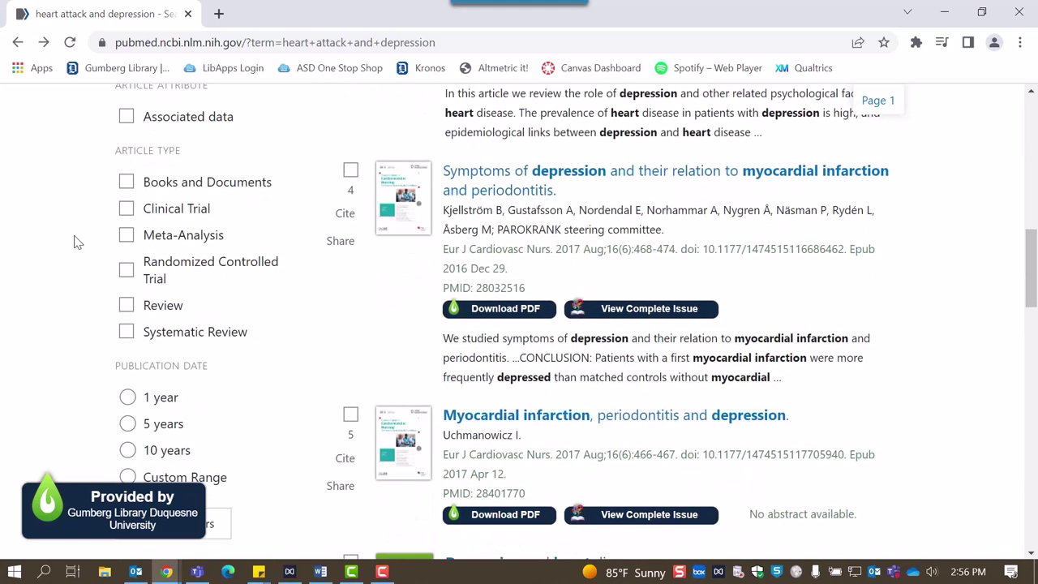
- Add Female (Sex) and Aged: 65+ years (Age) as sidebar filters via Additional filters
scroll(77, 242, down, 3)
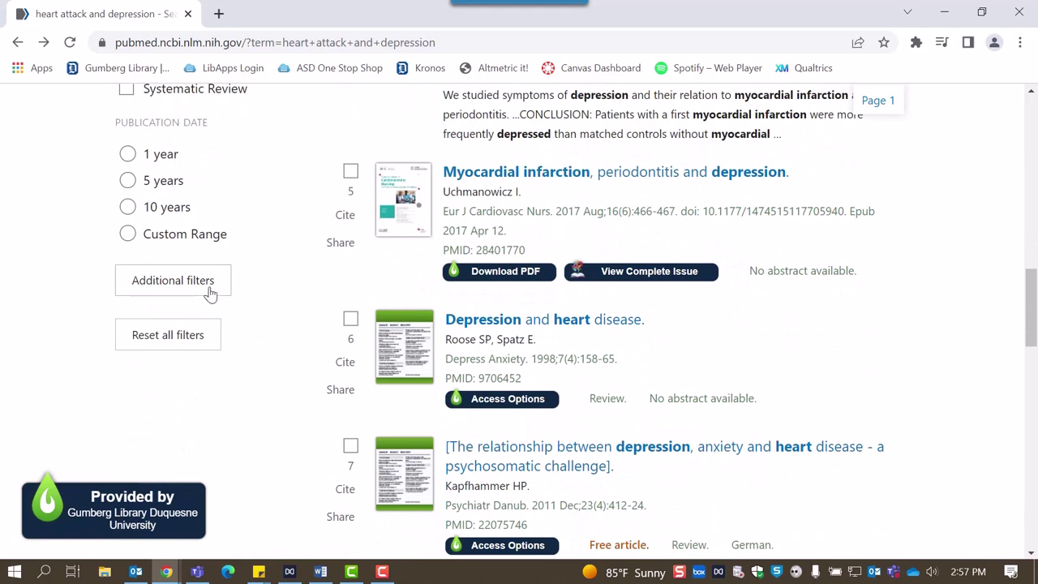
click(209, 292)
click(225, 242)
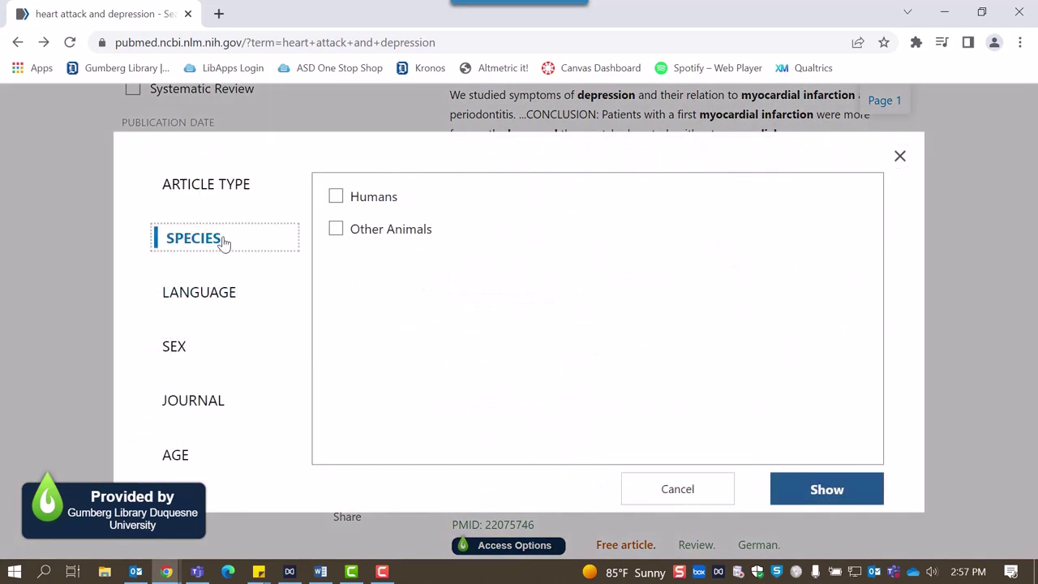
click(235, 294)
click(214, 345)
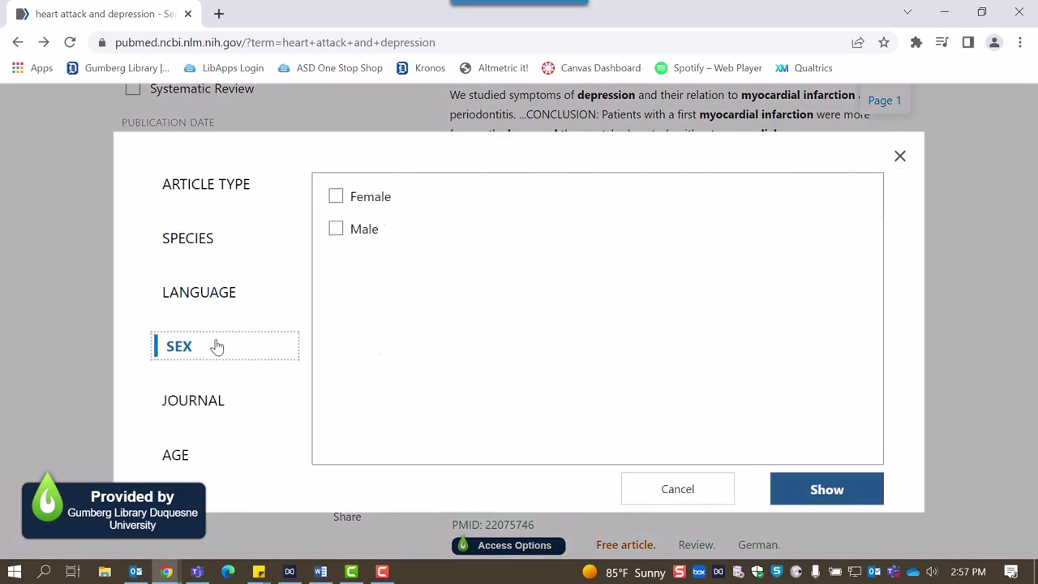
click(233, 397)
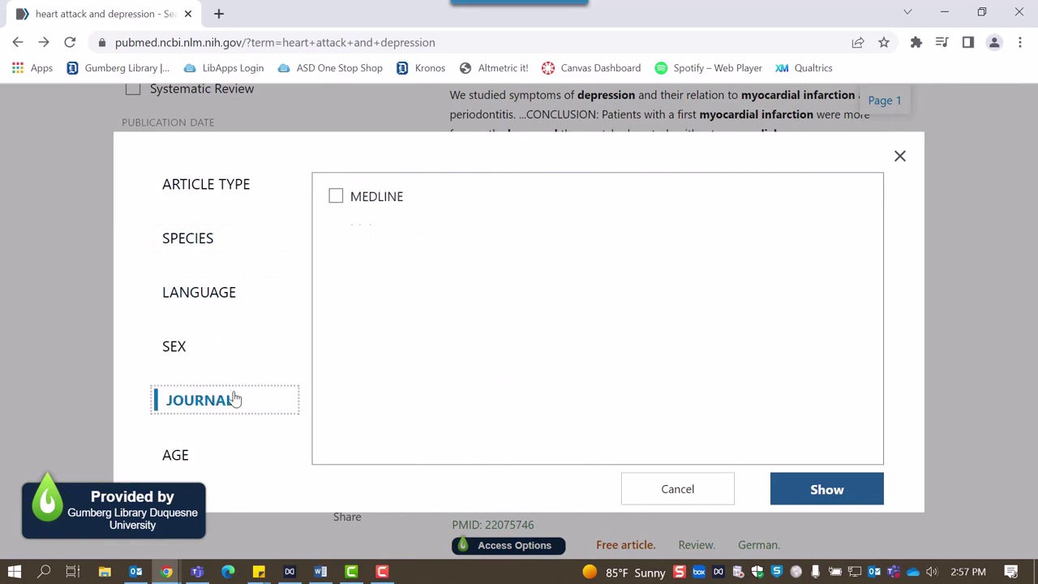
click(220, 457)
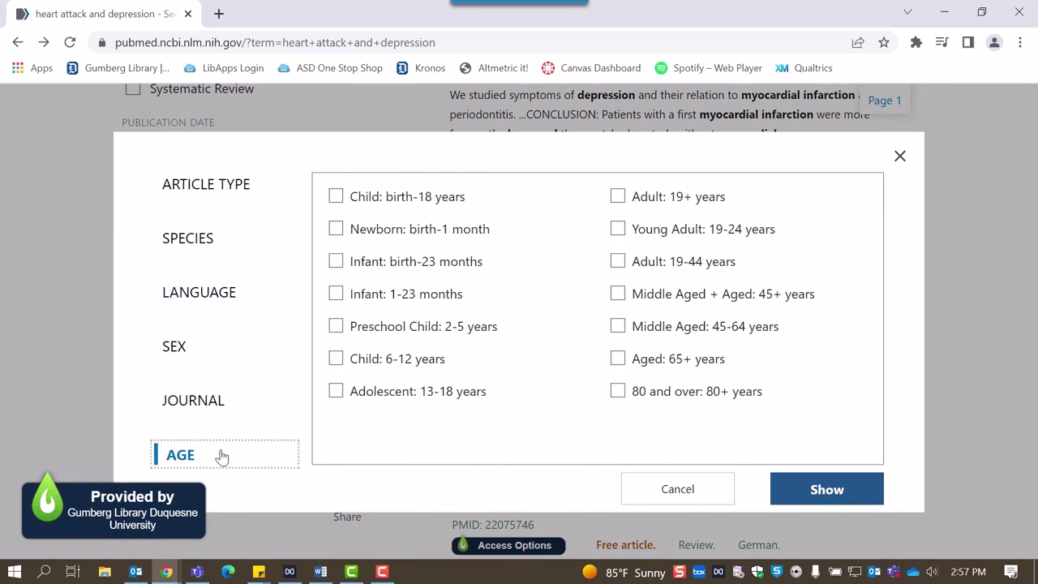
click(193, 350)
click(381, 206)
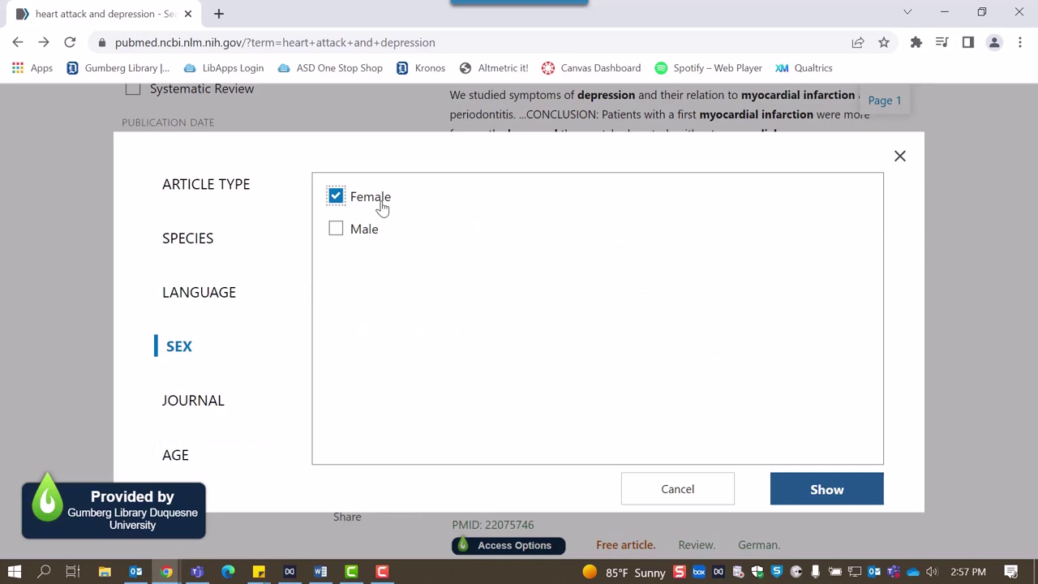
click(189, 466)
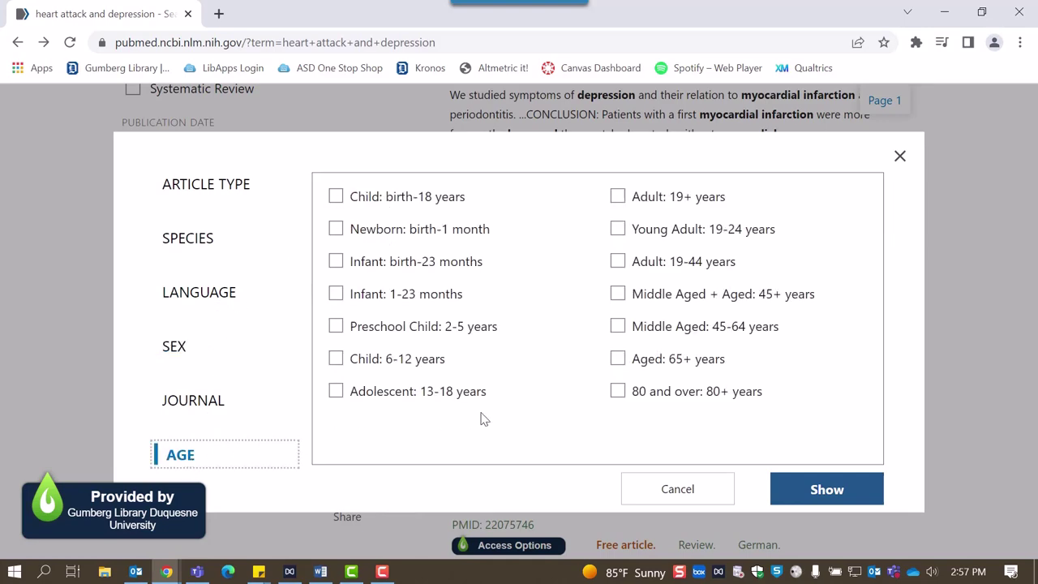
click(686, 359)
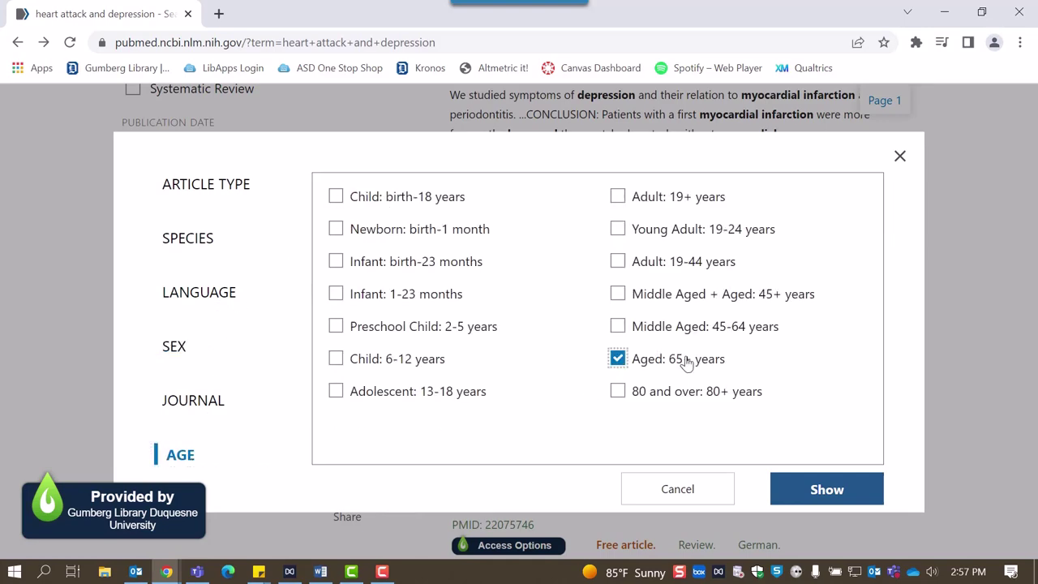
click(822, 491)
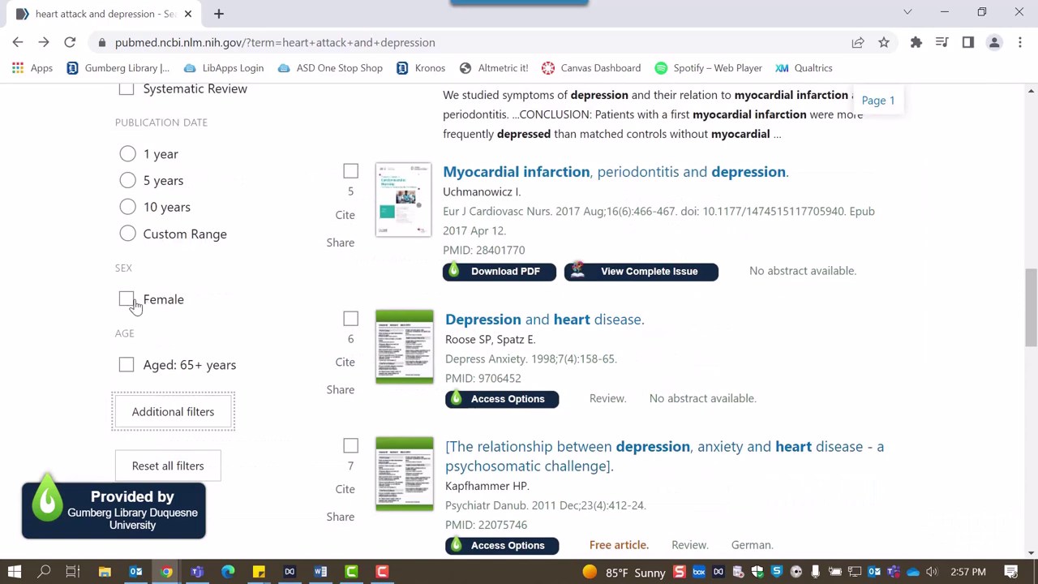
- Apply the Female and Aged: 65+ years filters, narrowing results to 2,855 records
click(129, 300)
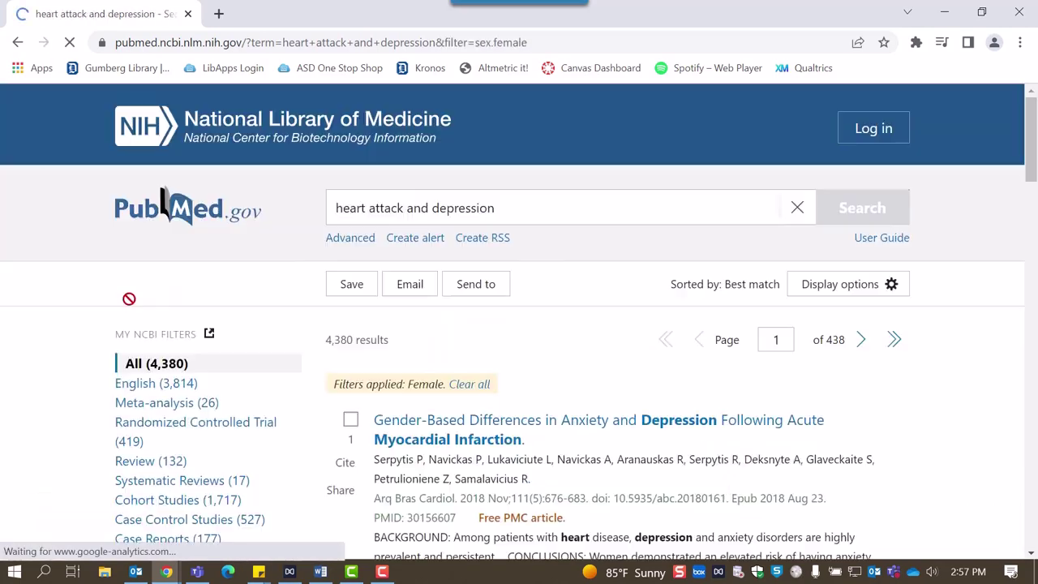
scroll(120, 352, down, 10)
scroll(120, 357, down, 6)
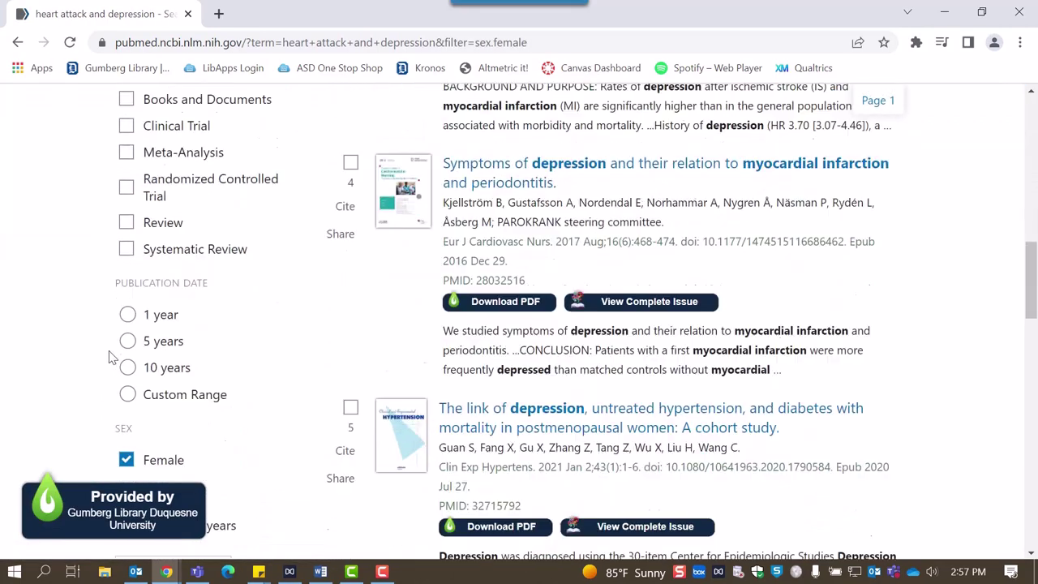
click(127, 285)
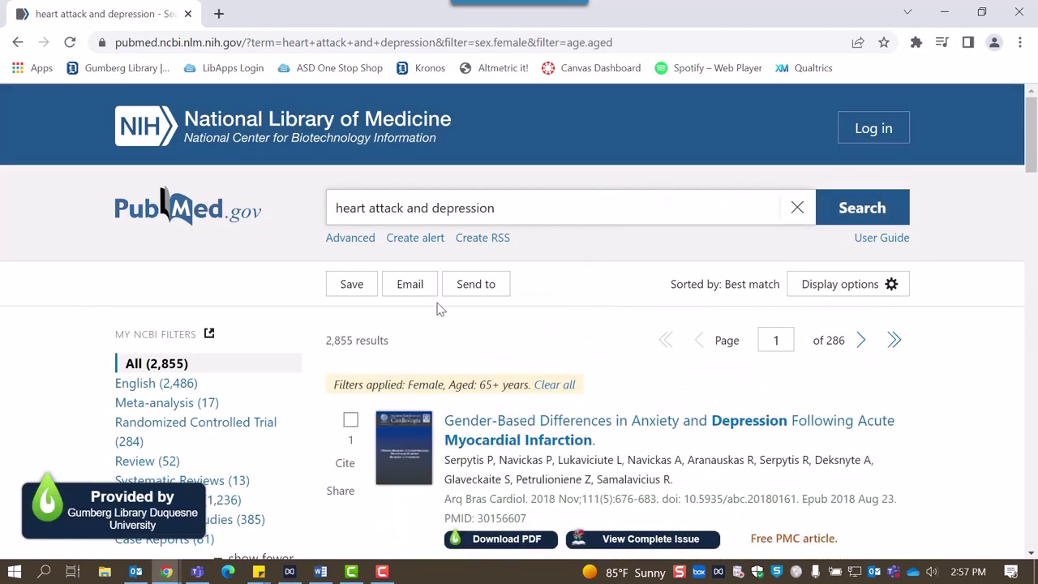
scroll(463, 307, down, 1)
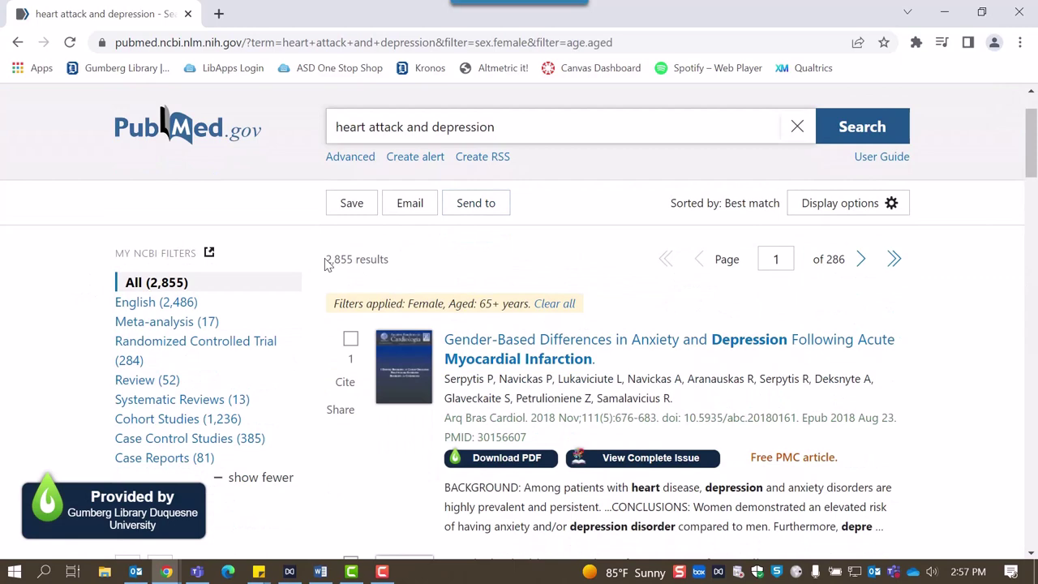
drag(324, 264, 395, 268)
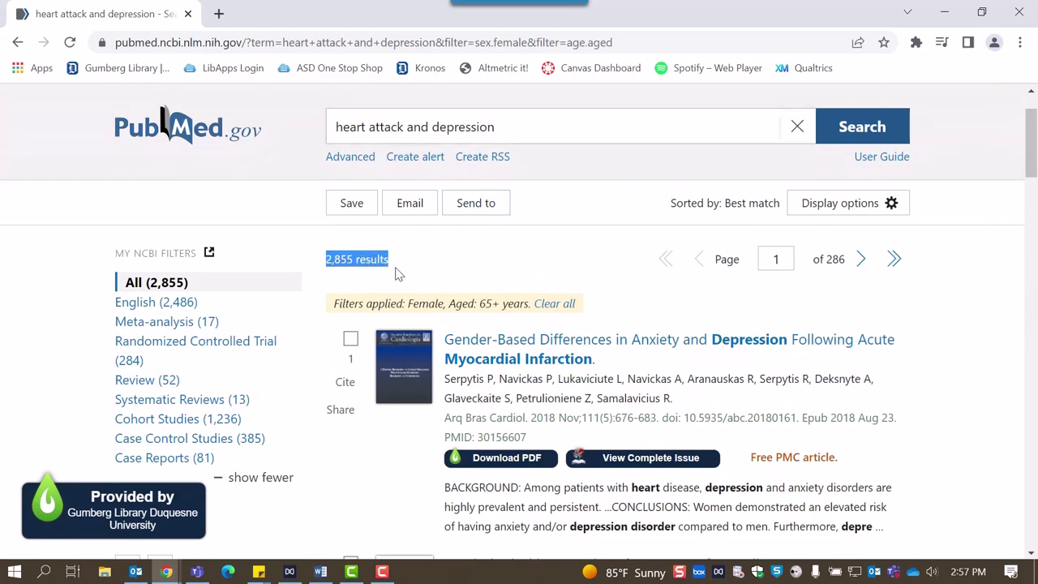
click(446, 260)
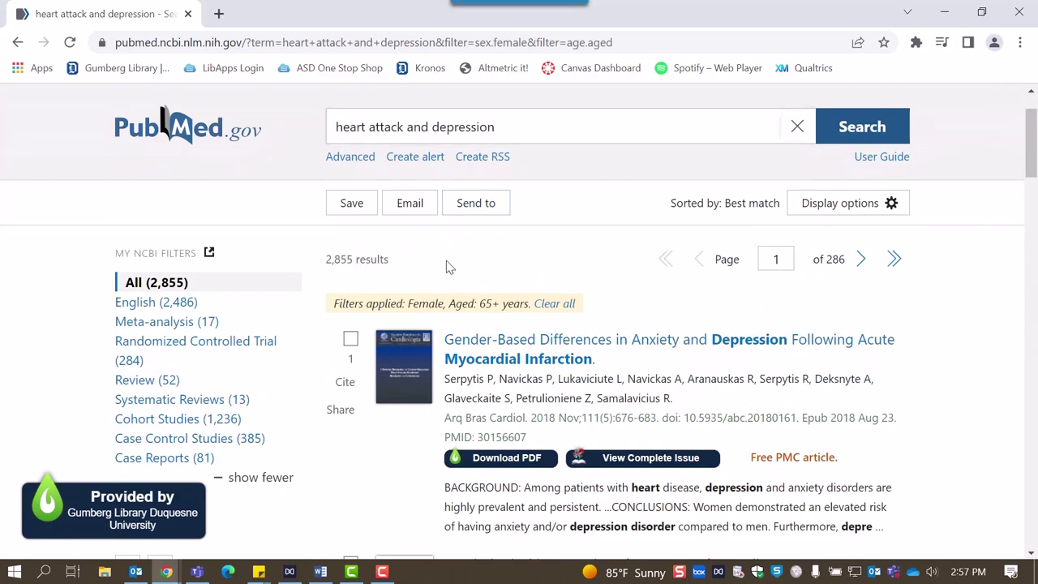
- Limit the Publication Date to the last 5 years, bringing results down to about 285
scroll(446, 260, down, 5)
scroll(185, 324, down, 4)
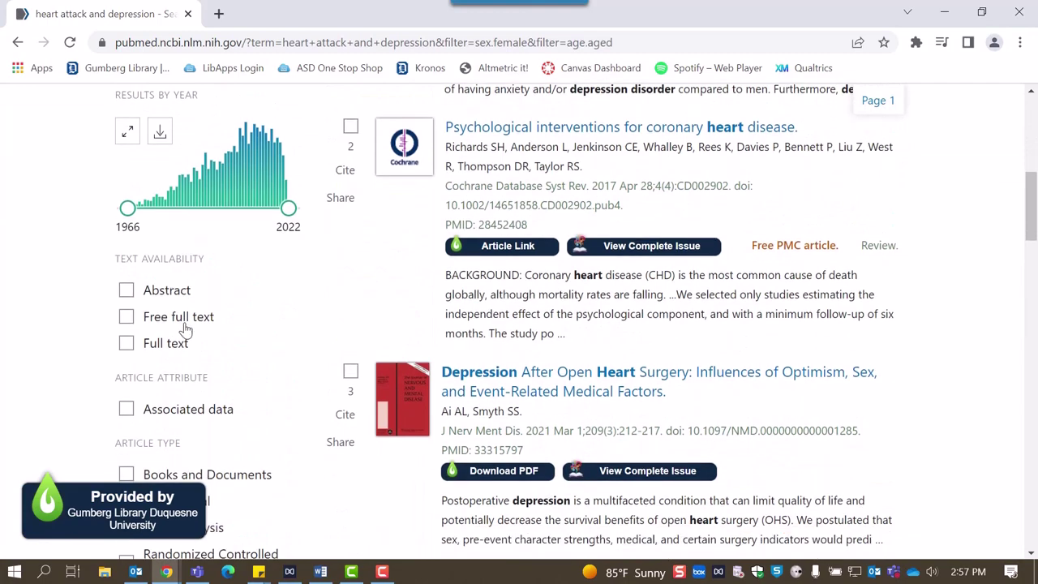
click(170, 432)
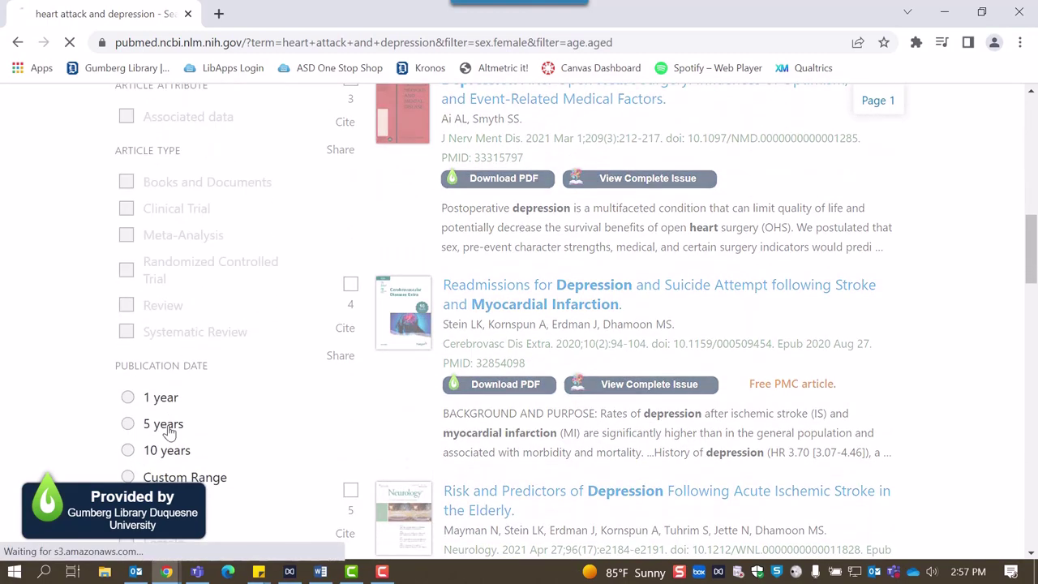
scroll(384, 304, down, 2)
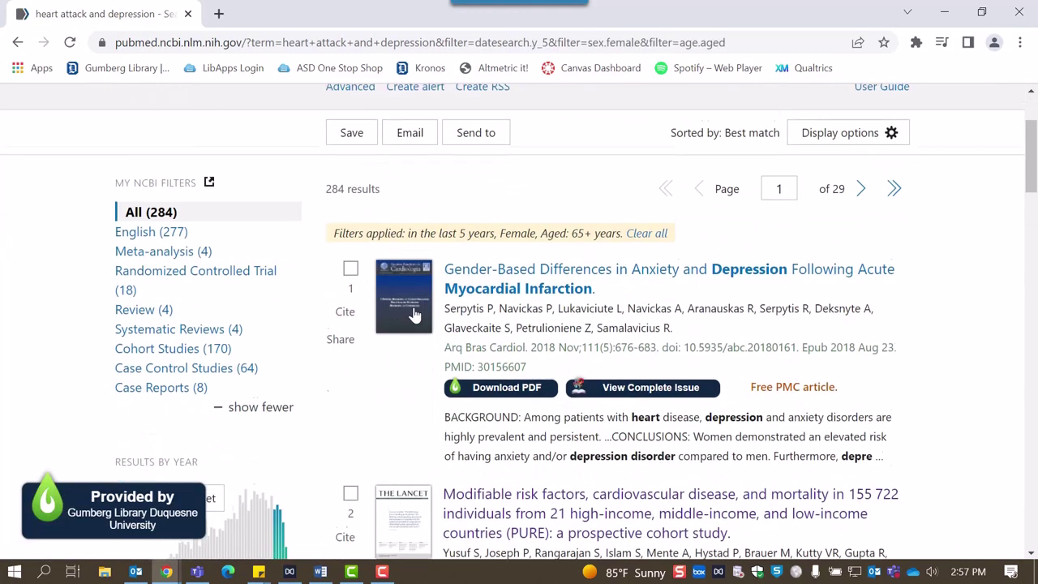
drag(326, 177, 385, 186)
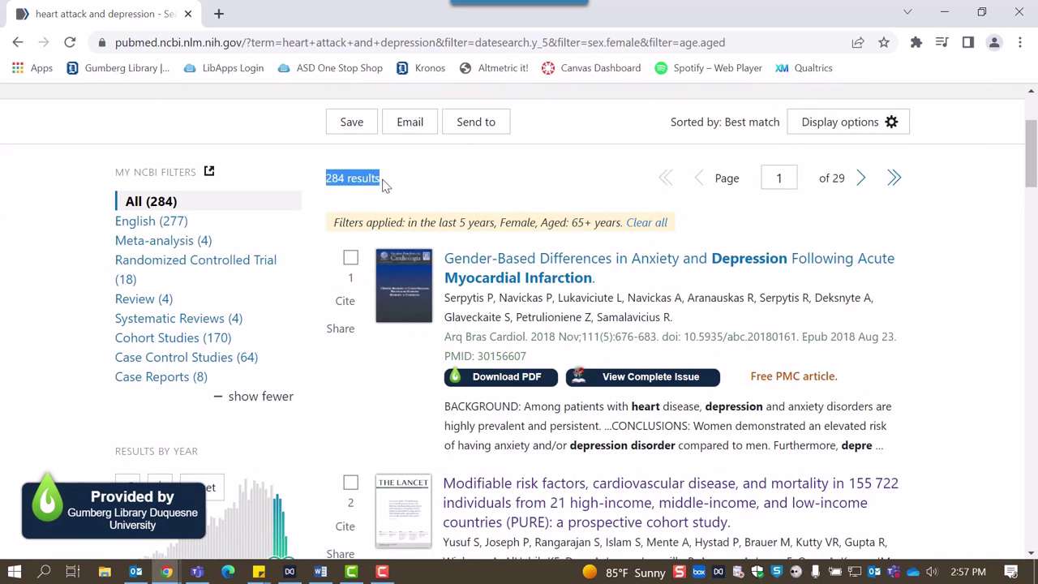
click(431, 189)
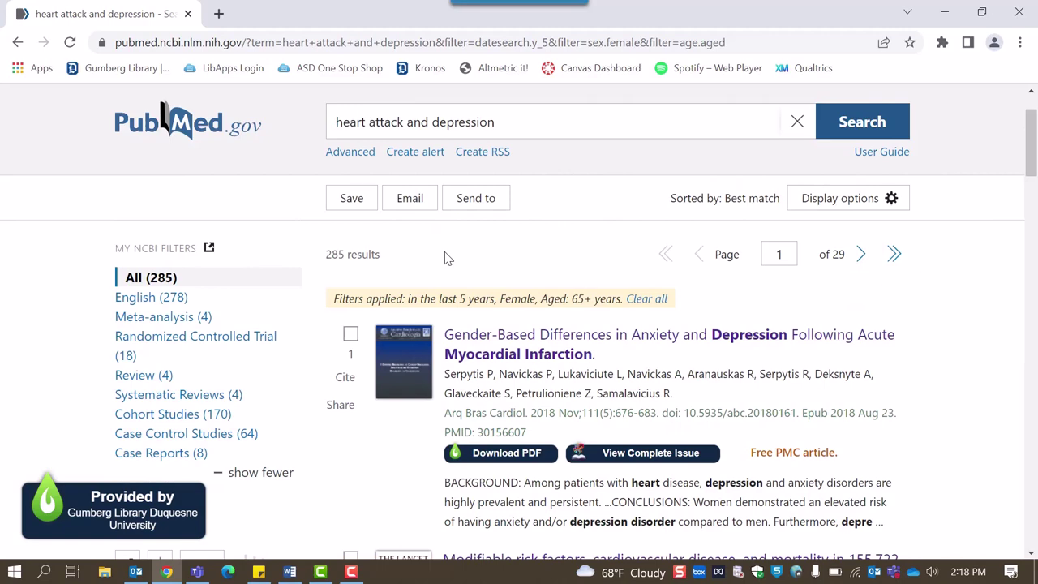
- Read through the PURE cardiovascular risk study PDF, then return to the PubMed results tab
scroll(444, 258, down, 1)
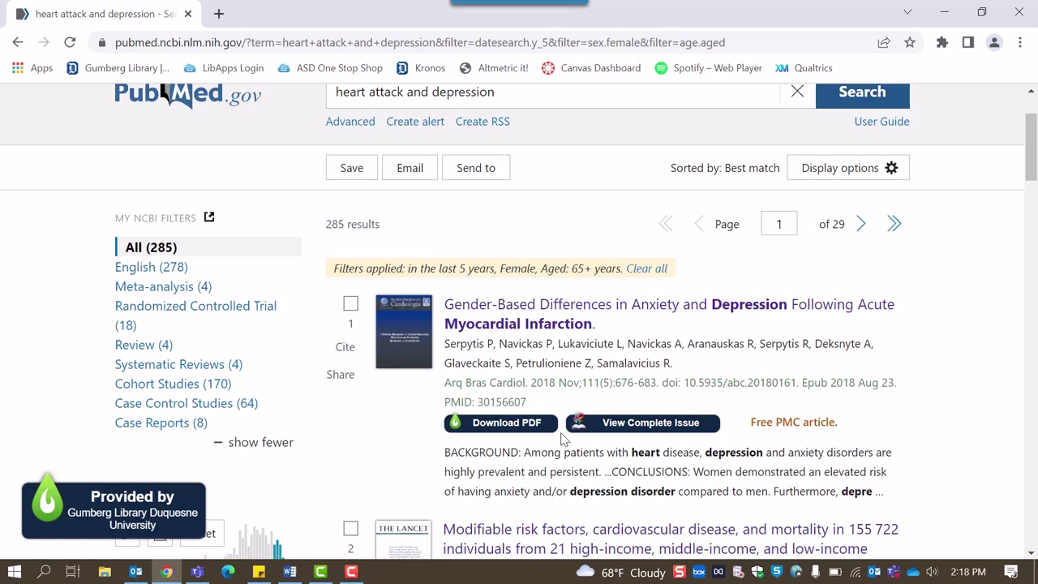
scroll(564, 438, down, 3)
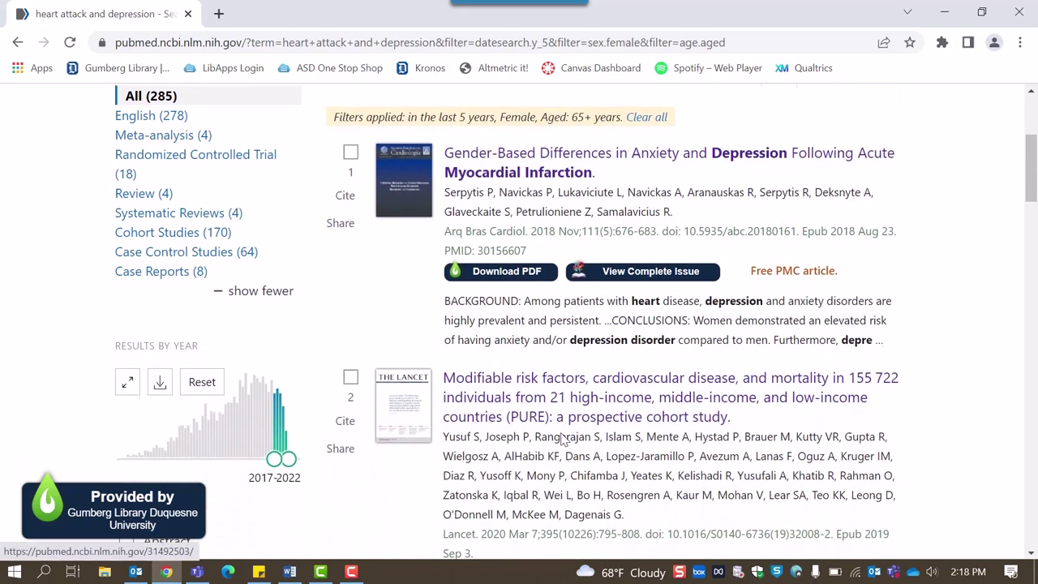
scroll(564, 438, down, 2)
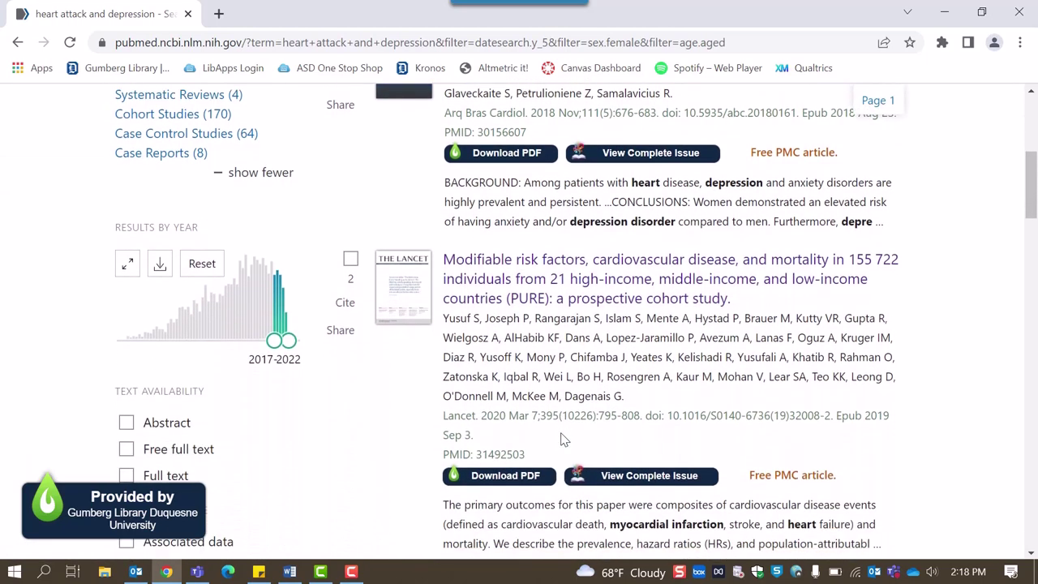
scroll(563, 438, down, 1)
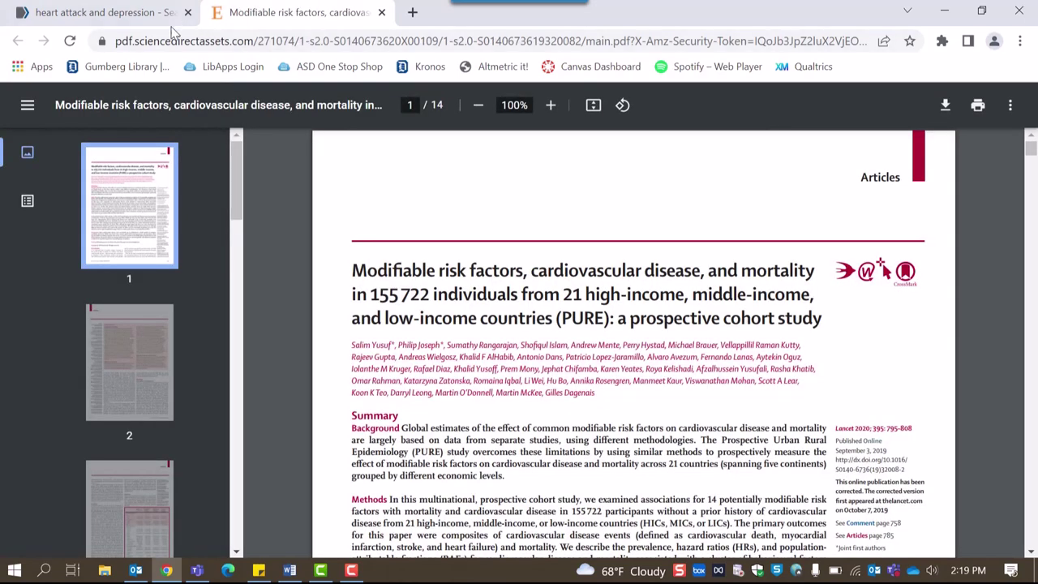
click(144, 20)
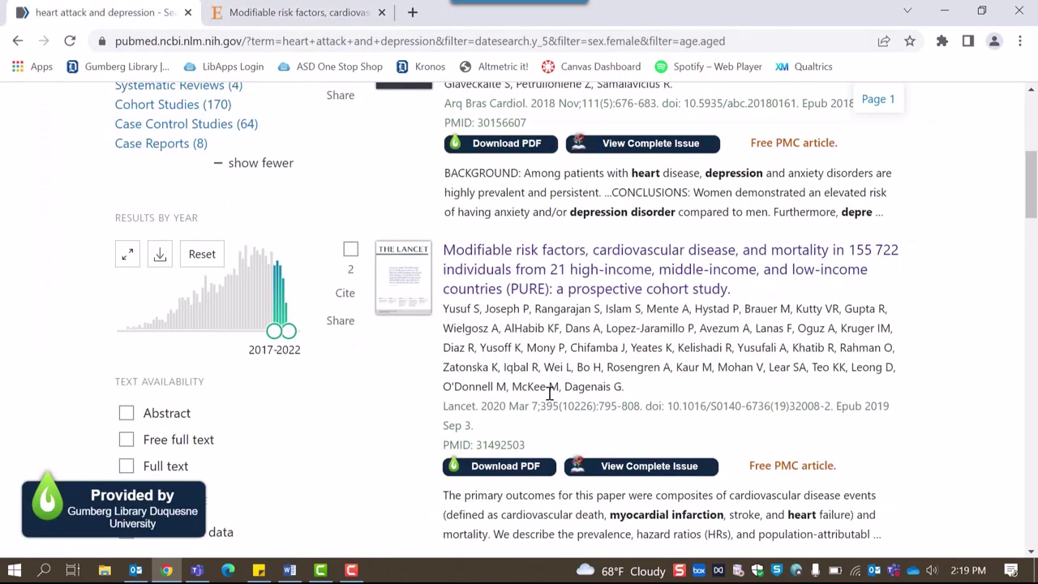
- Open the second result's complete journal issue, bringing up page 771 of 771 of unfiltered results
click(588, 470)
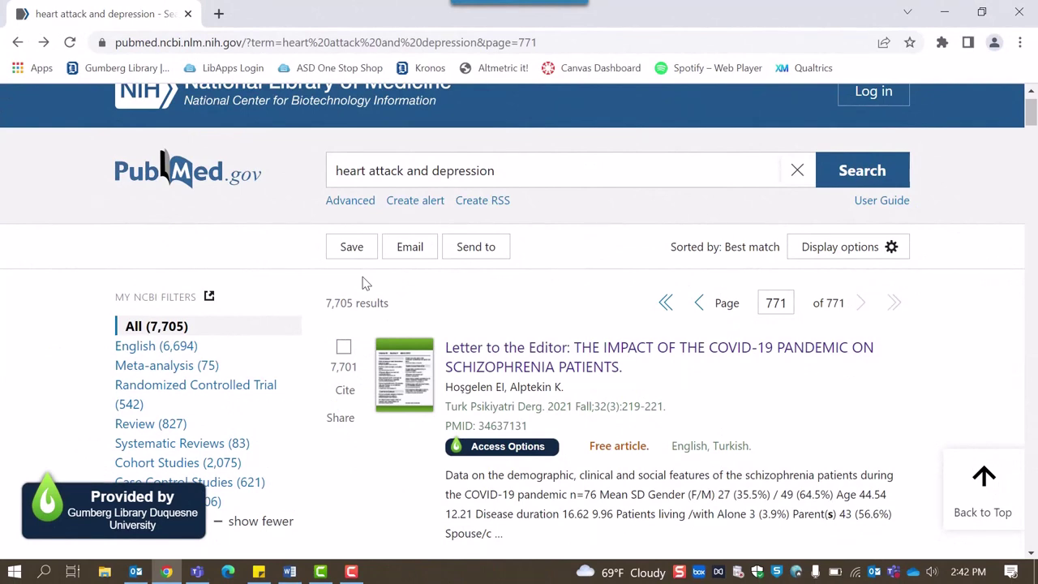
- Open the COVID-19 schizophrenia letter's record and launch its library Full Text Finder link
click(521, 354)
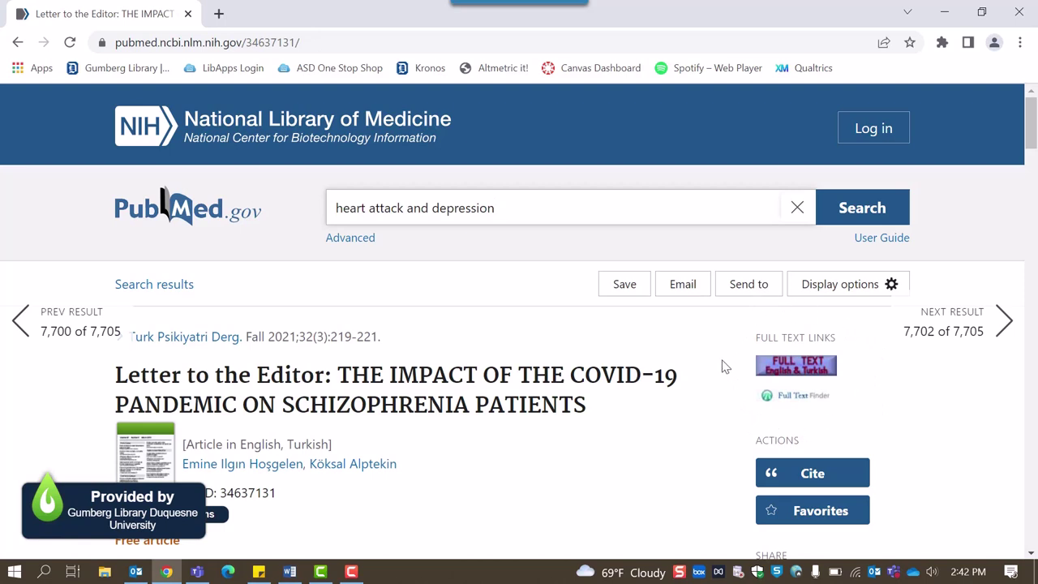
click(803, 406)
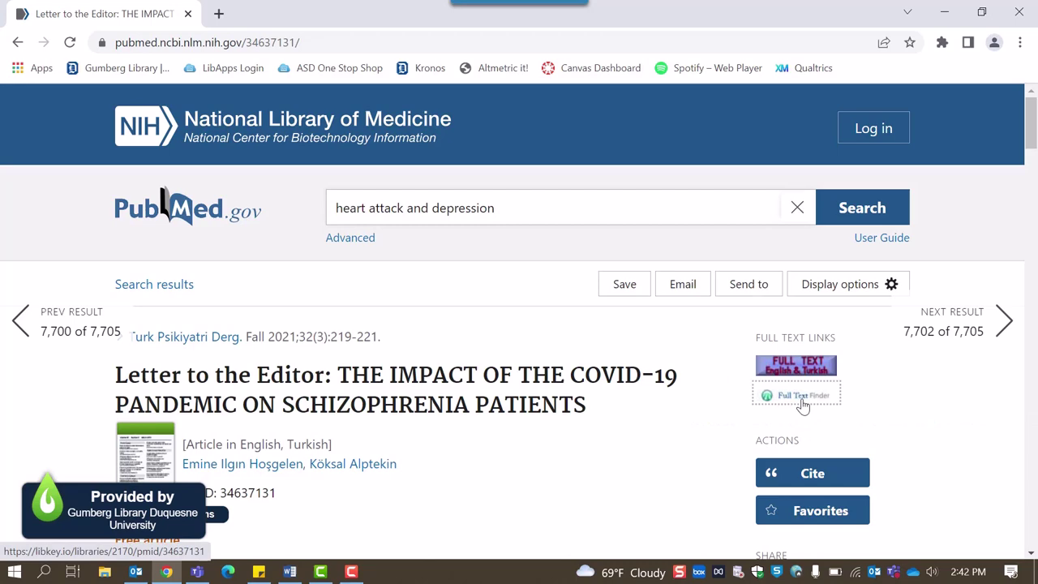